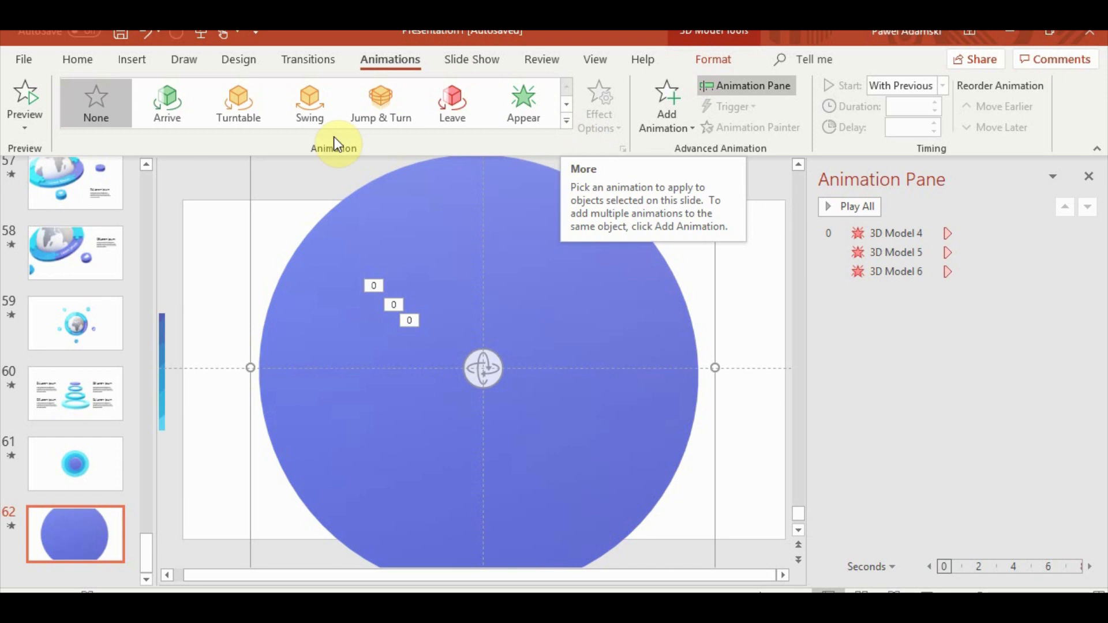
# Apply the Turntable animation to the large purple sphere model
pyautogui.click(244, 117)
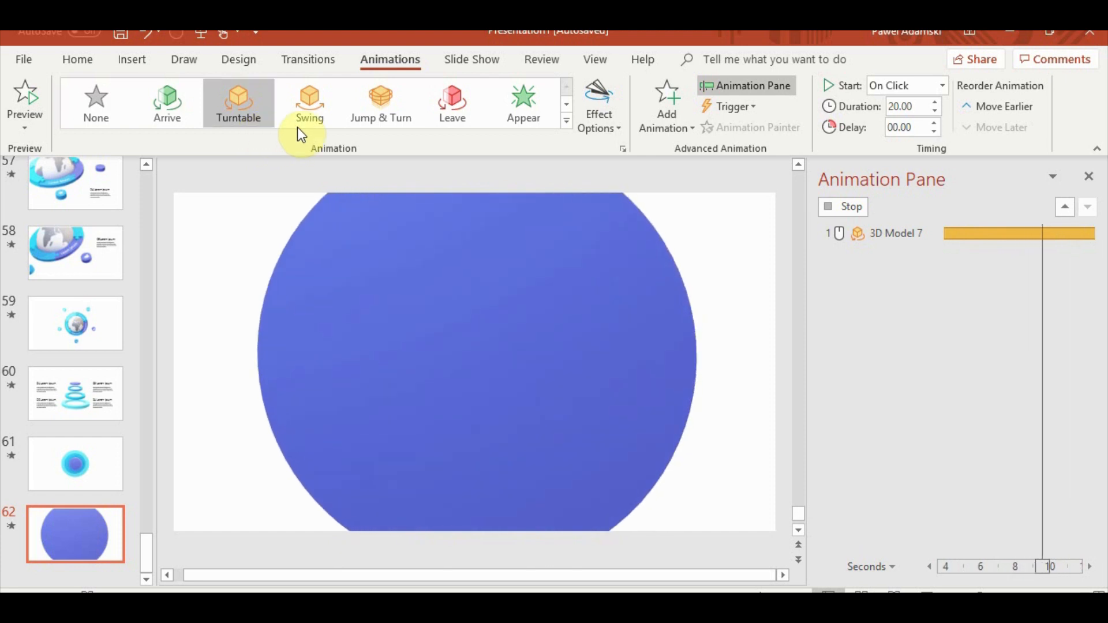
pyautogui.click(594, 149)
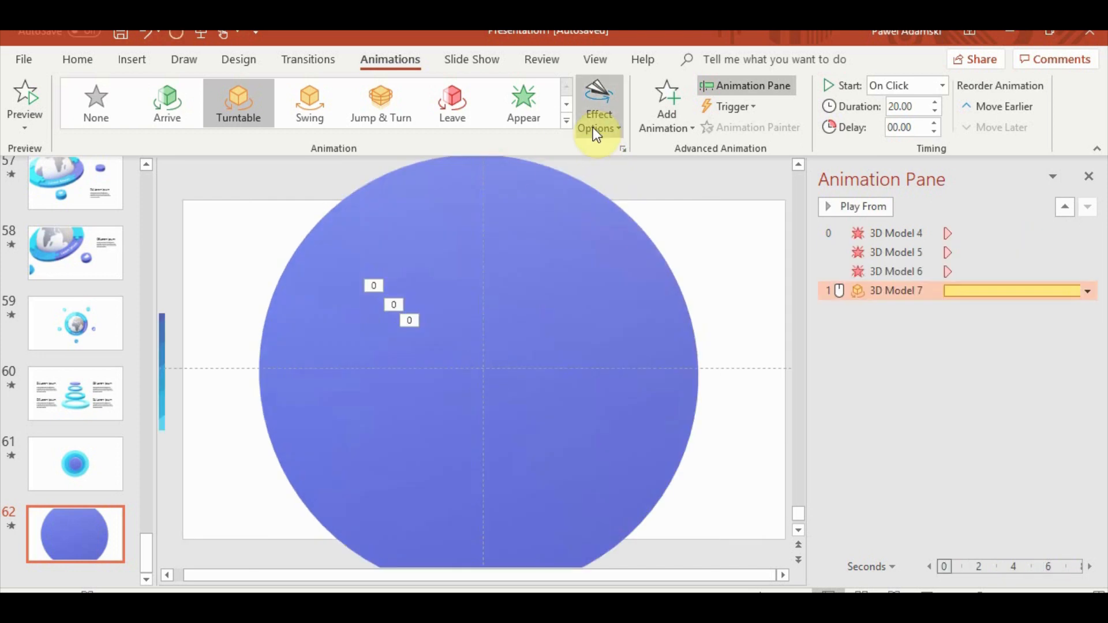
pyautogui.click(566, 121)
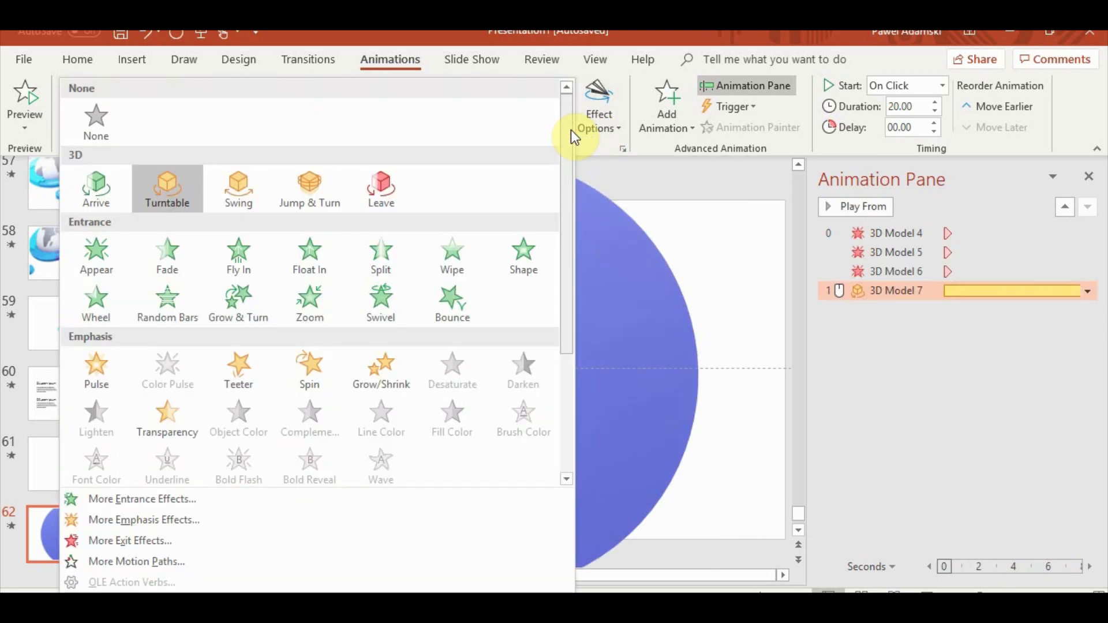
pyautogui.click(860, 328)
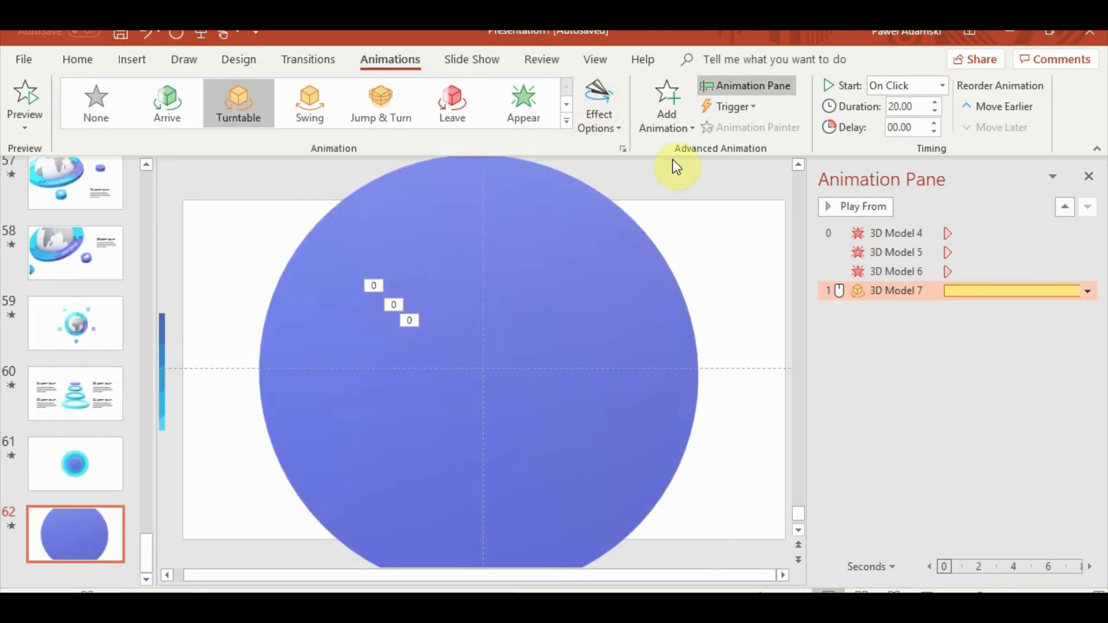
# Add a Grow/Shrink emphasis animation to the purple sphere and set its amount to Tiny
pyautogui.click(664, 103)
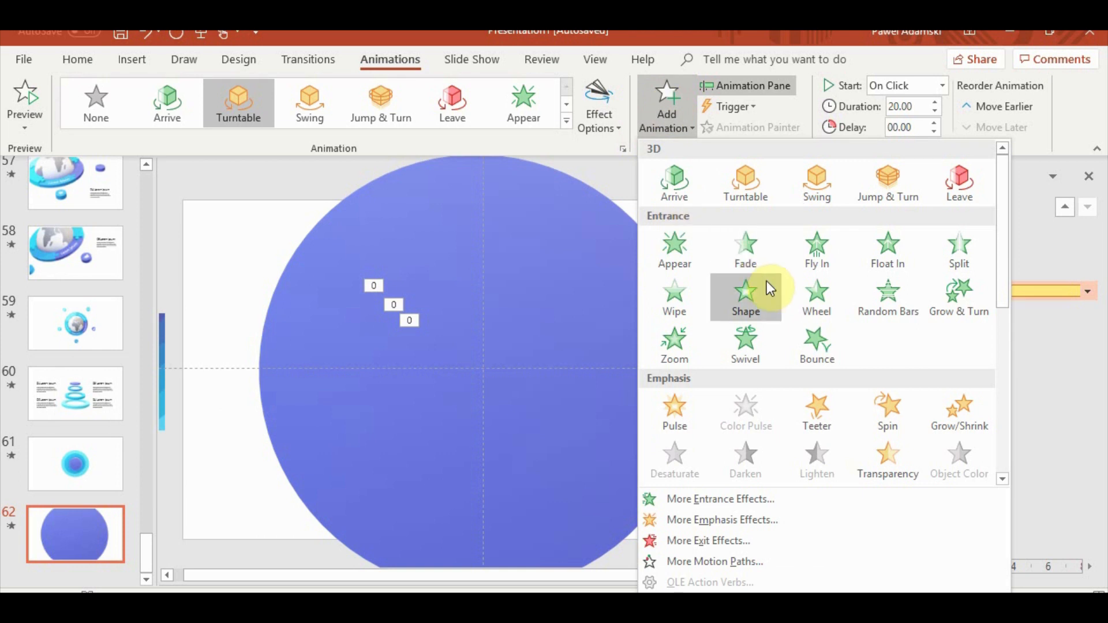
pyautogui.click(967, 410)
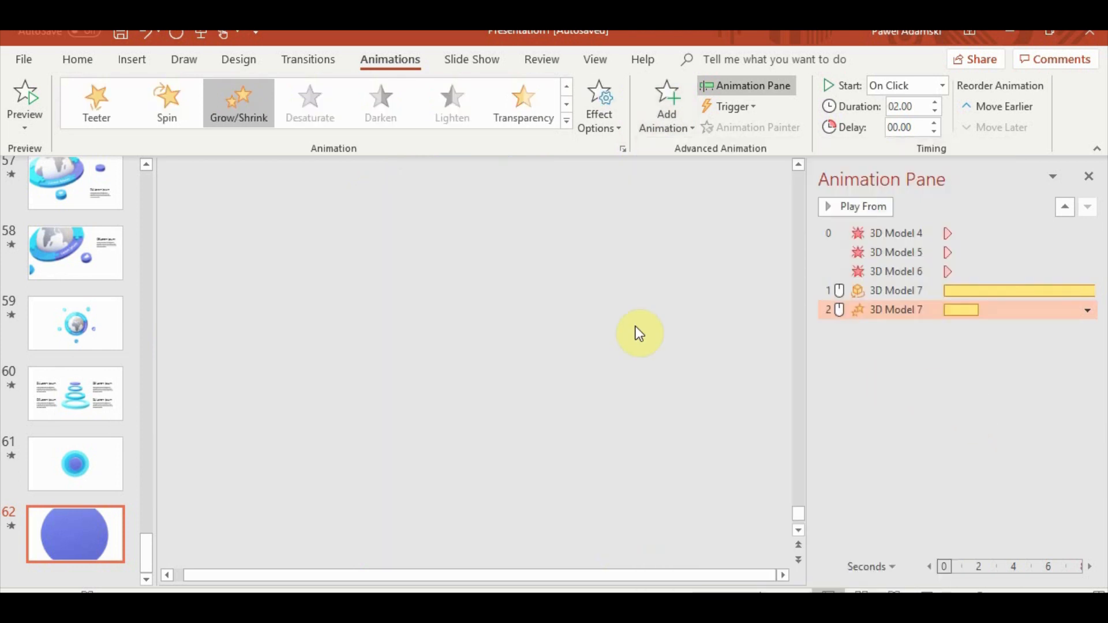
pyautogui.click(604, 132)
pyautogui.click(625, 315)
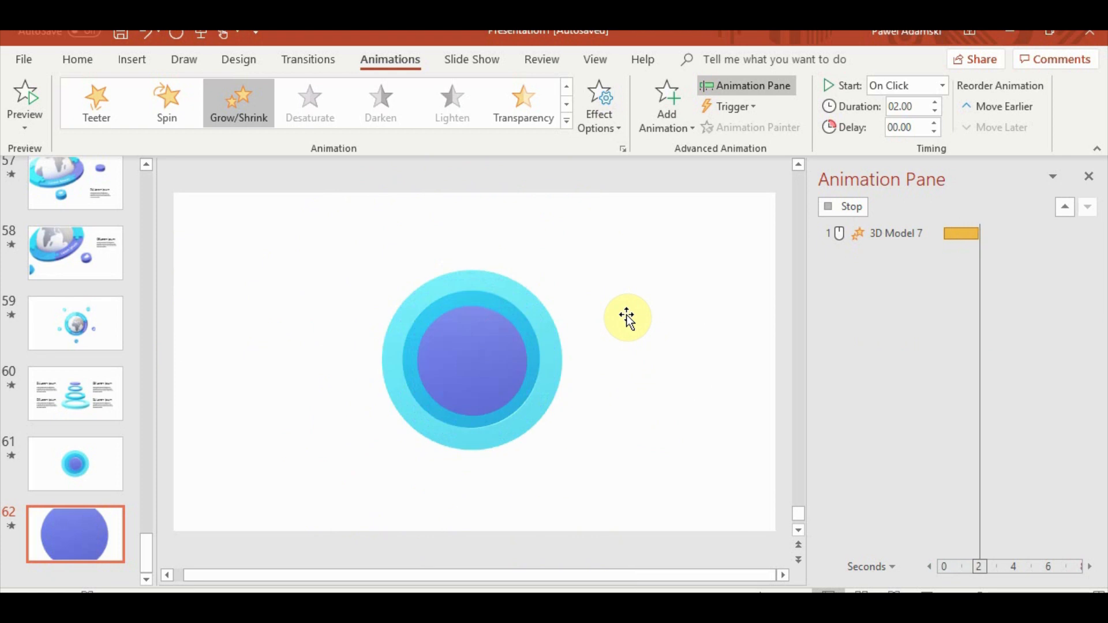
# Make the sphere's Grow/Shrink effect start with the previous one and shorten its duration to 0.80 seconds
pyautogui.click(1087, 310)
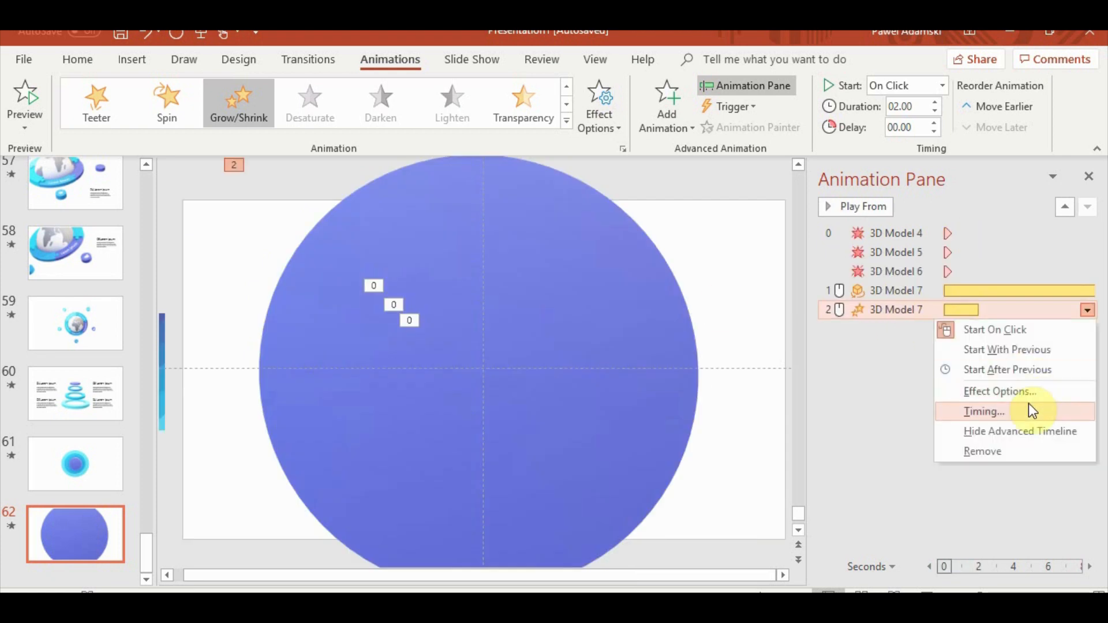
pyautogui.click(1051, 354)
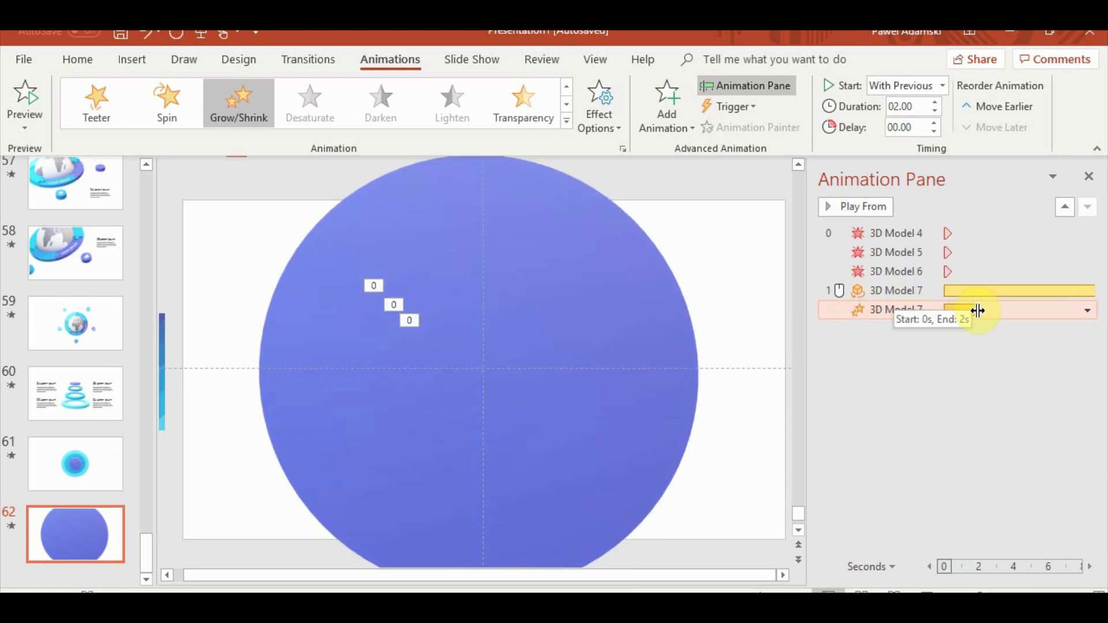
pyautogui.moveTo(958, 314); pyautogui.dragTo(956, 307)
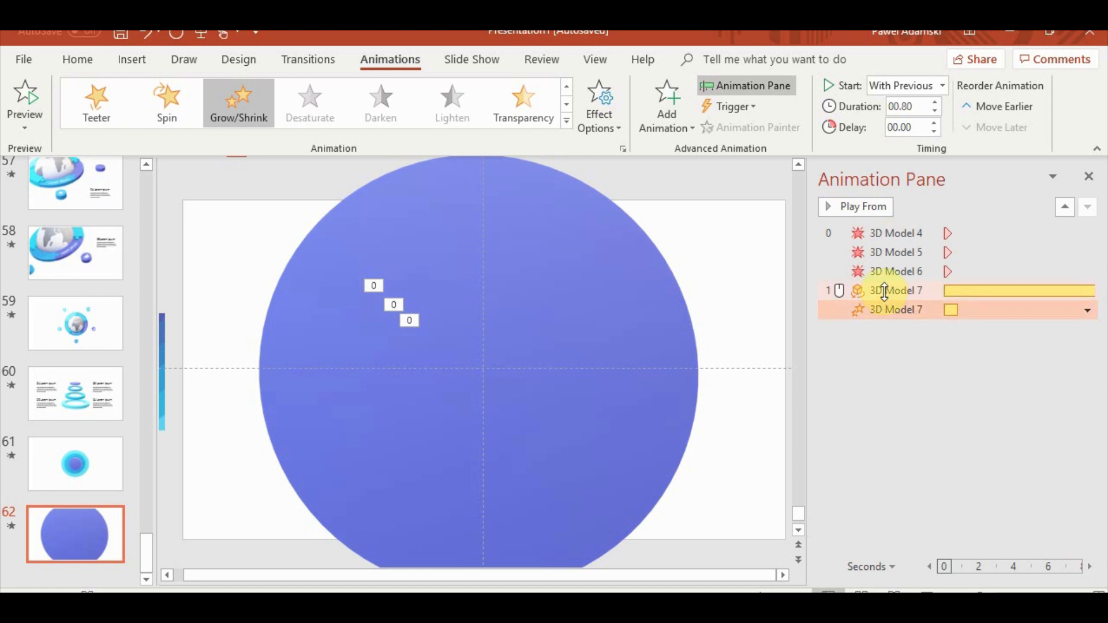
# Preview the sphere's animations, then set the Turntable effect's duration to 2 seconds
pyautogui.click(873, 206)
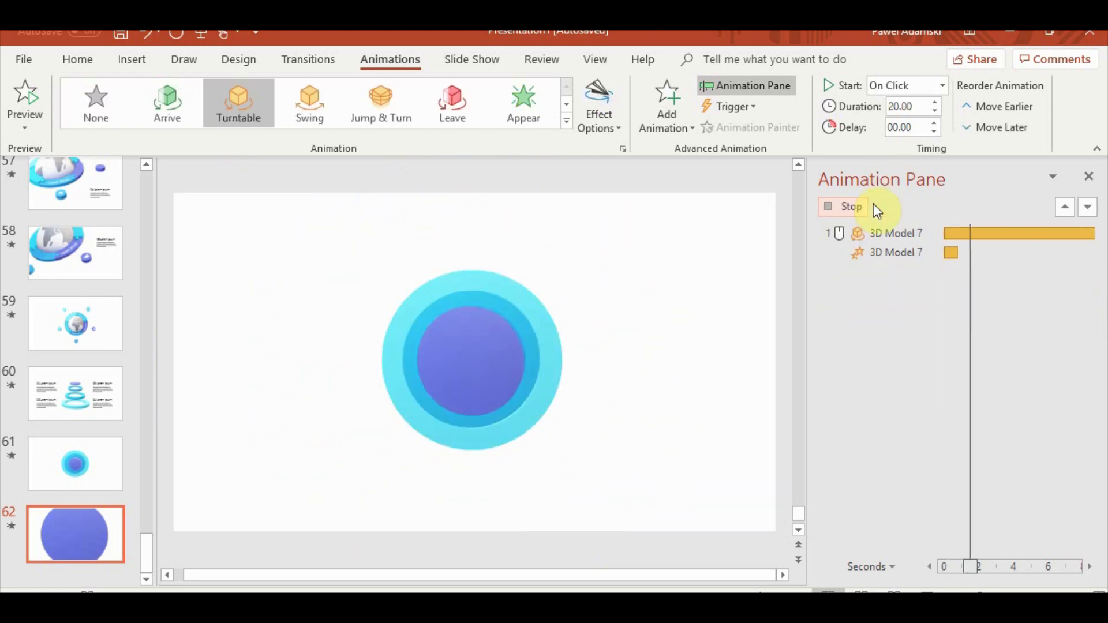
pyautogui.click(915, 349)
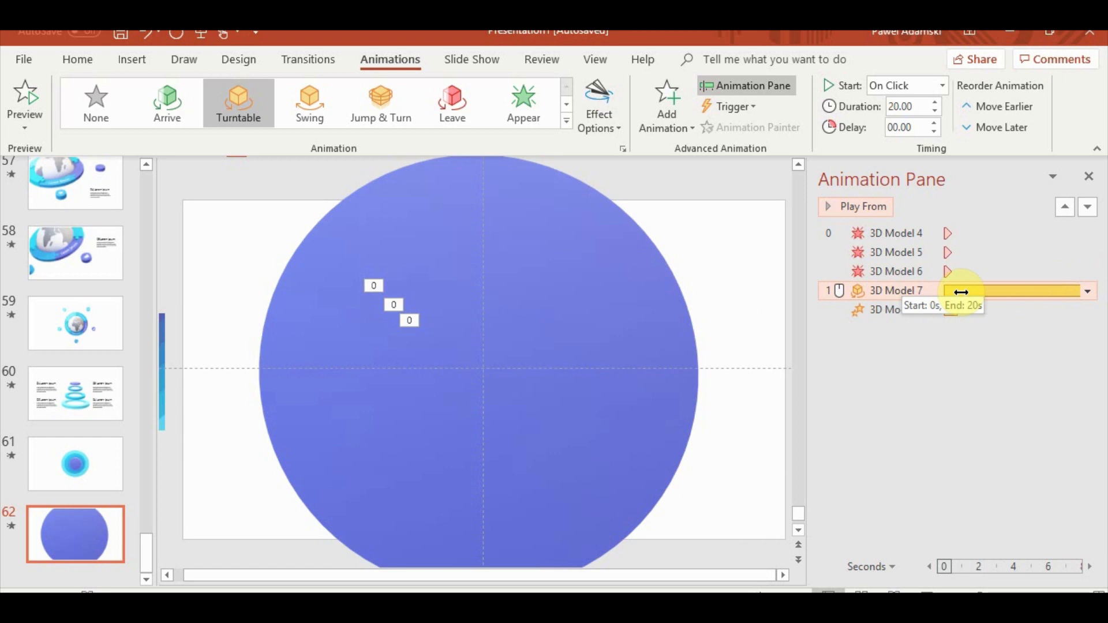
pyautogui.click(915, 106)
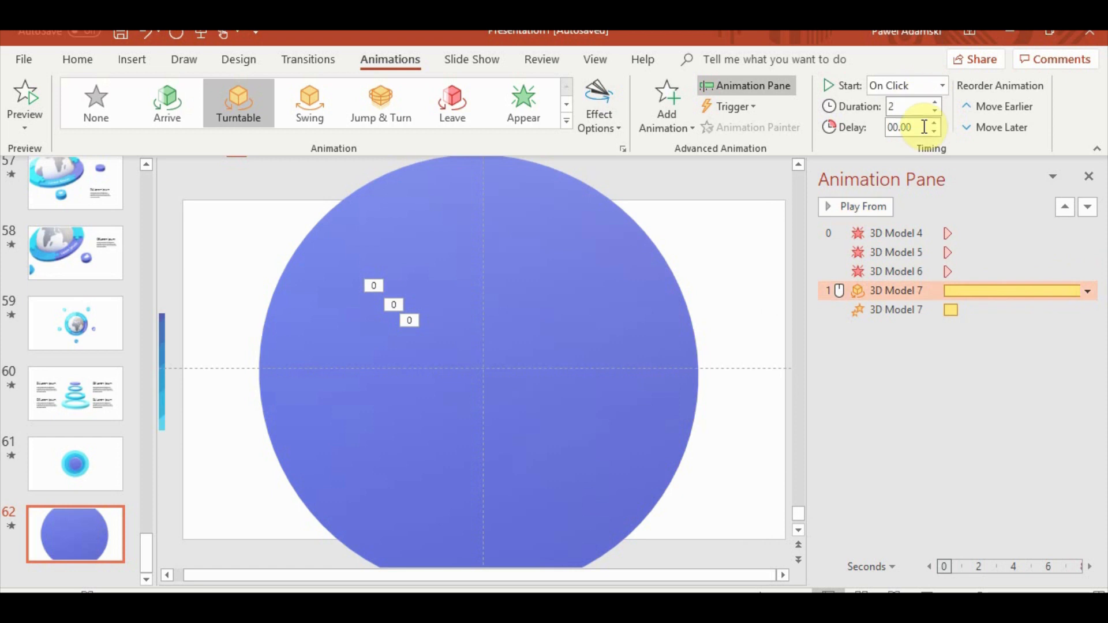
pyautogui.click(856, 206)
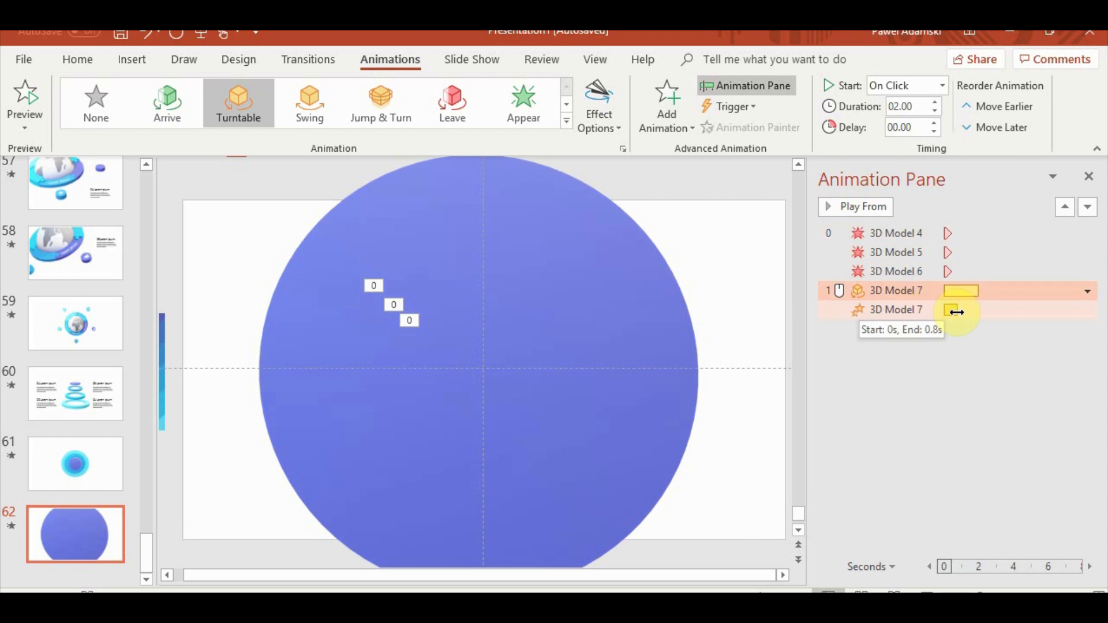
# Set the Turntable effect's duration to 0.80 seconds, matching the Grow/Shrink effect
pyautogui.click(930, 311)
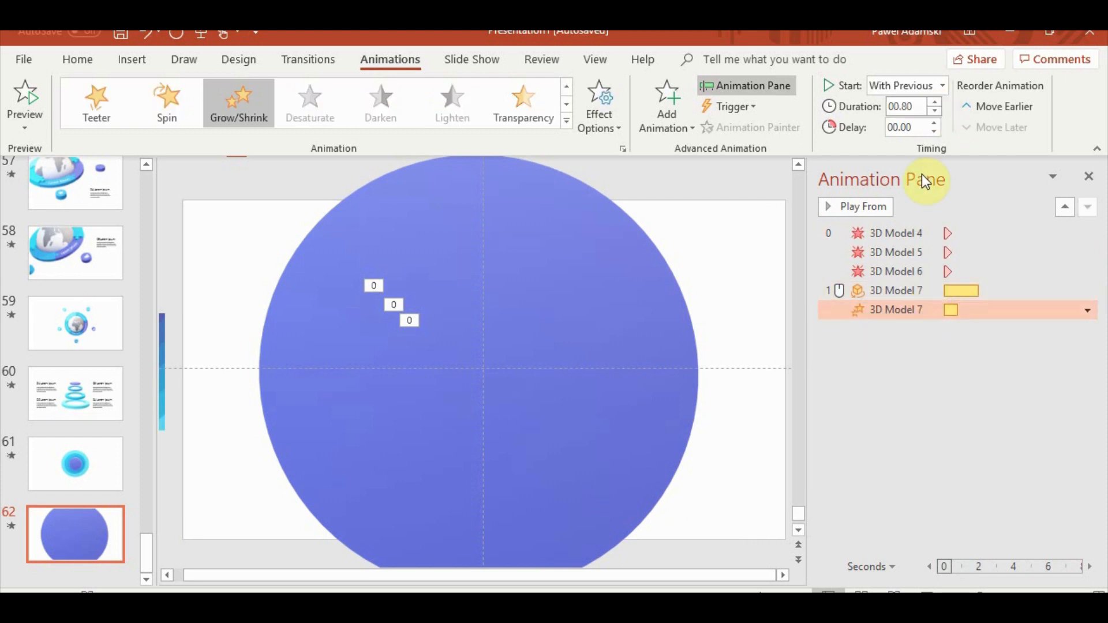
pyautogui.click(912, 290)
pyautogui.doubleClick(901, 105)
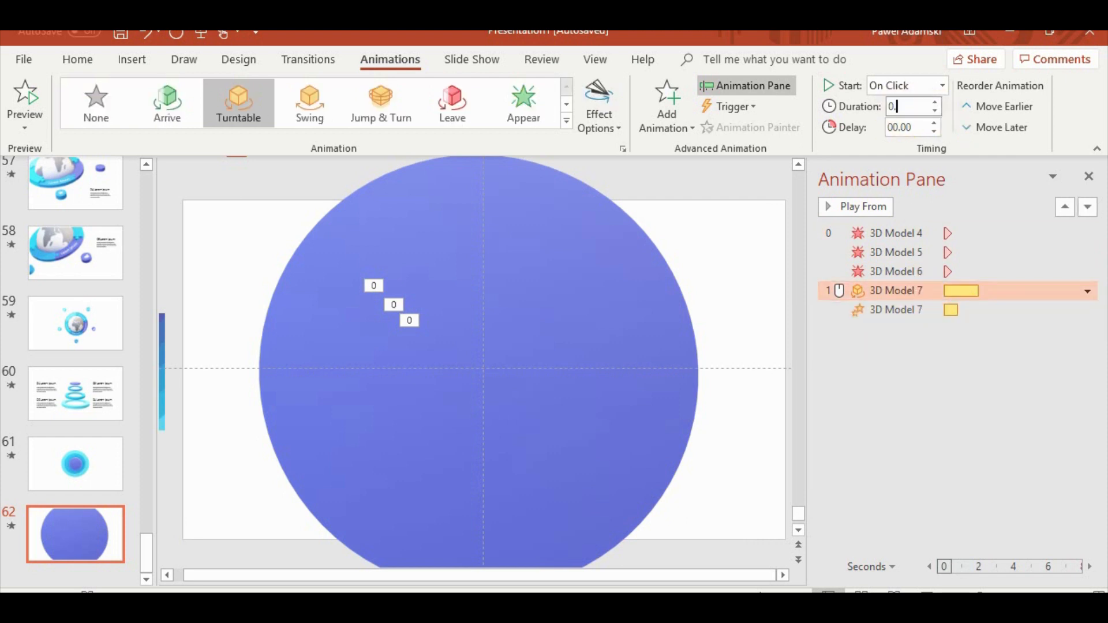
pyautogui.click(902, 310)
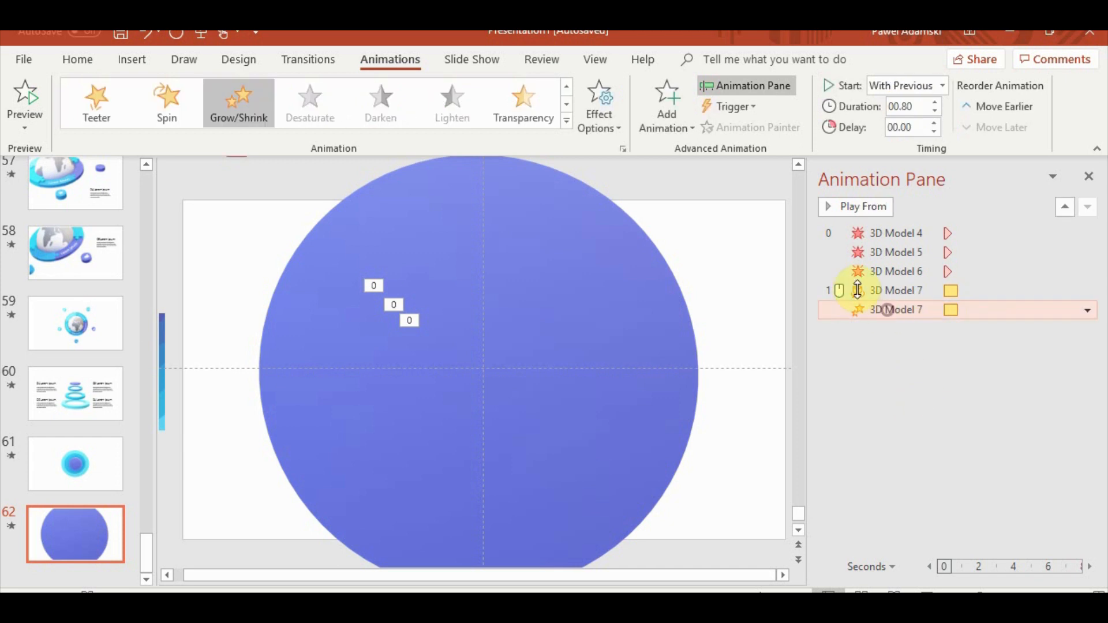
# Add a second Grow/Shrink animation to the sphere and make it start with the previous effect
pyautogui.click(670, 91)
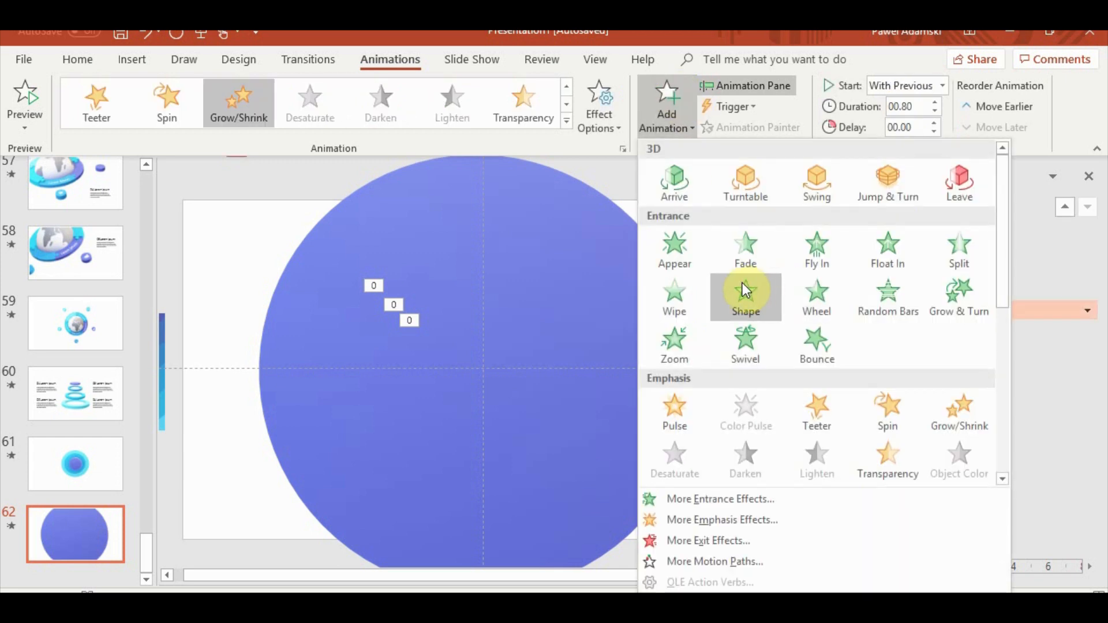
pyautogui.scroll(-5, 798, 313)
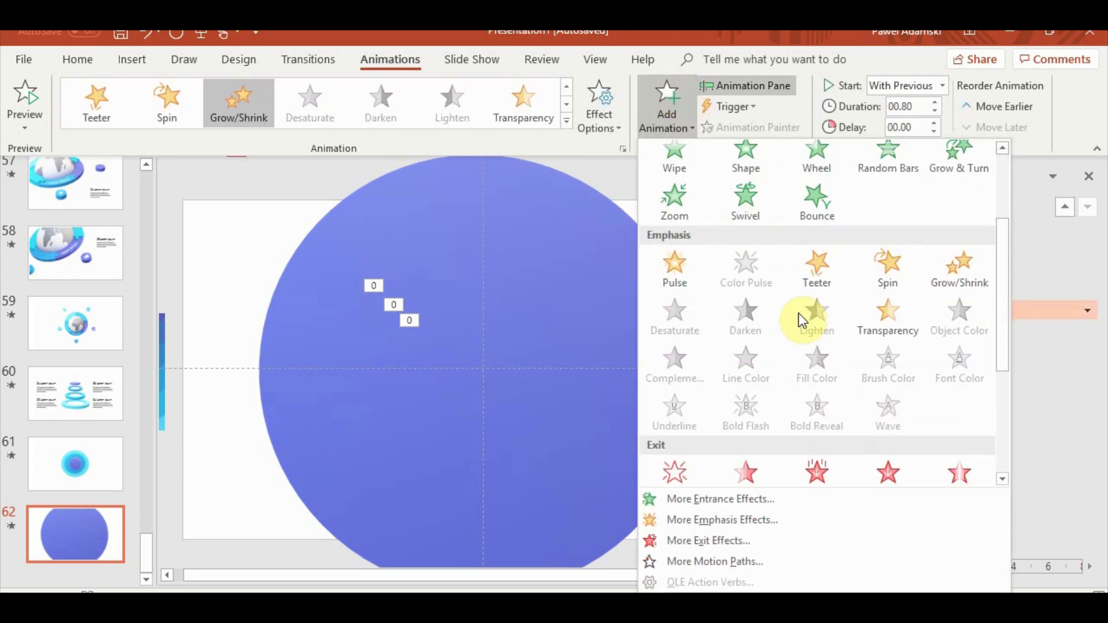
pyautogui.scroll(2, 791, 306)
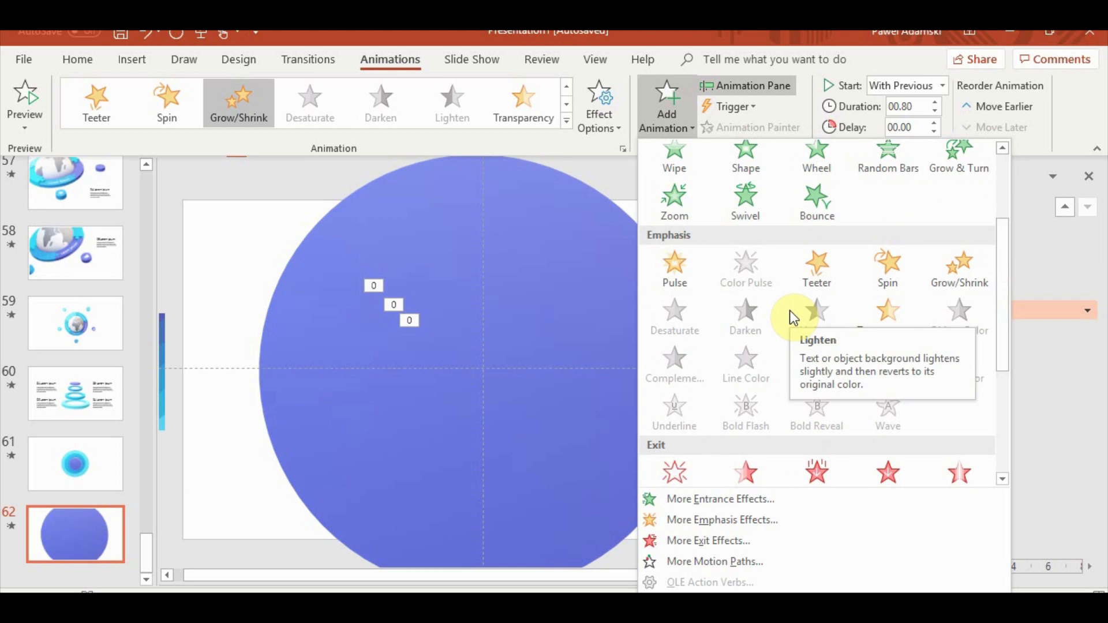
pyautogui.click(950, 264)
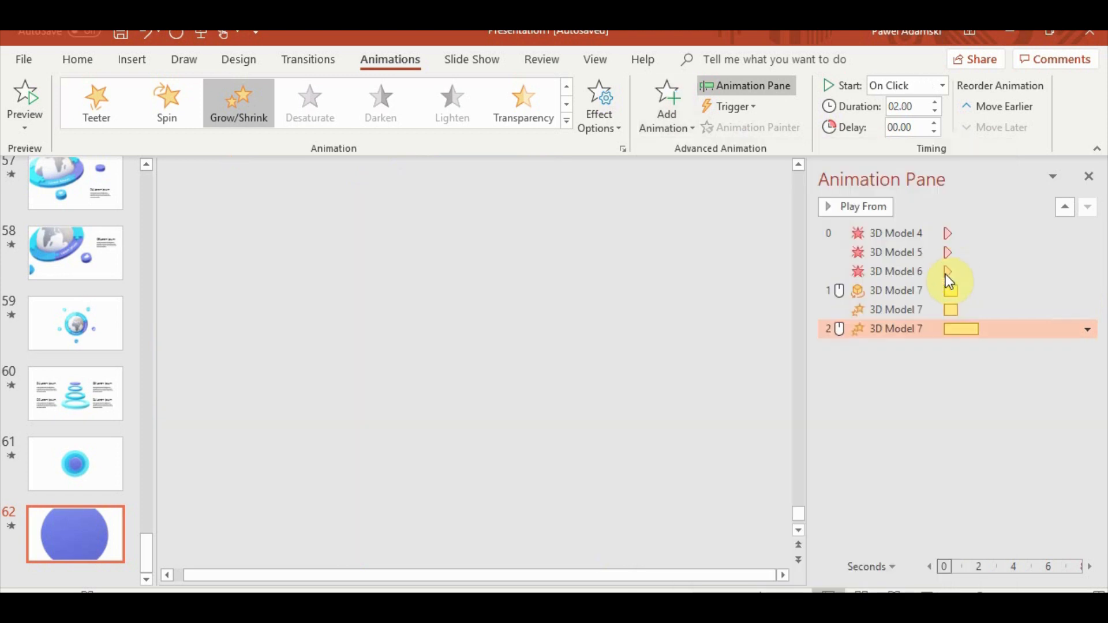
pyautogui.rightClick(929, 330)
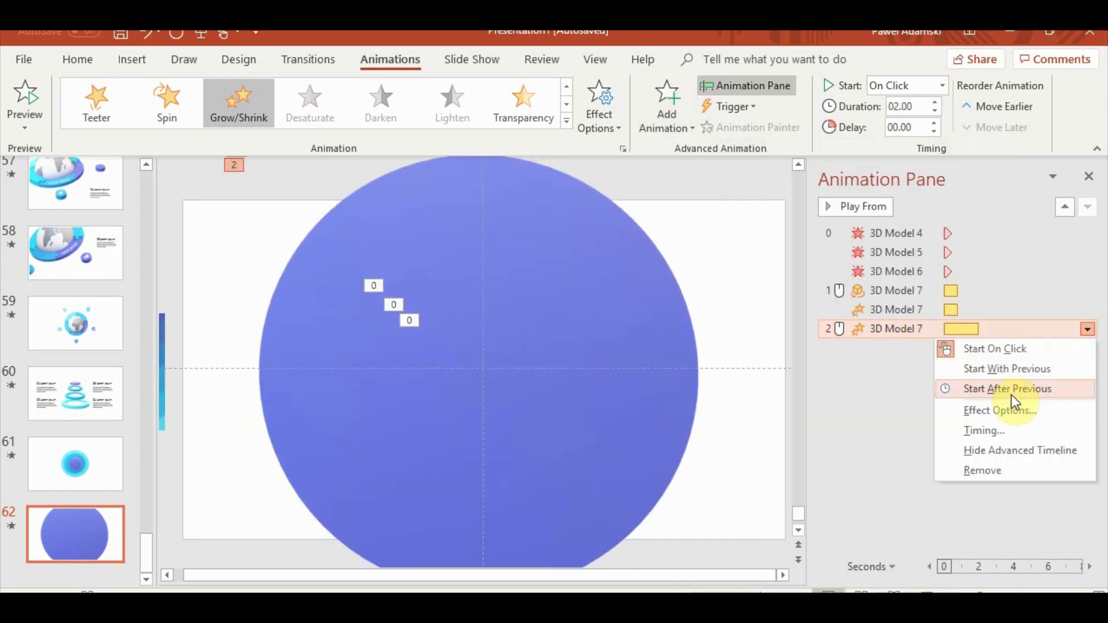
pyautogui.click(1004, 368)
# Check the first Grow/Shrink effect's settings and try a custom size of 30% on the second one, cancelling the dialog
pyautogui.click(916, 310)
pyautogui.click(615, 130)
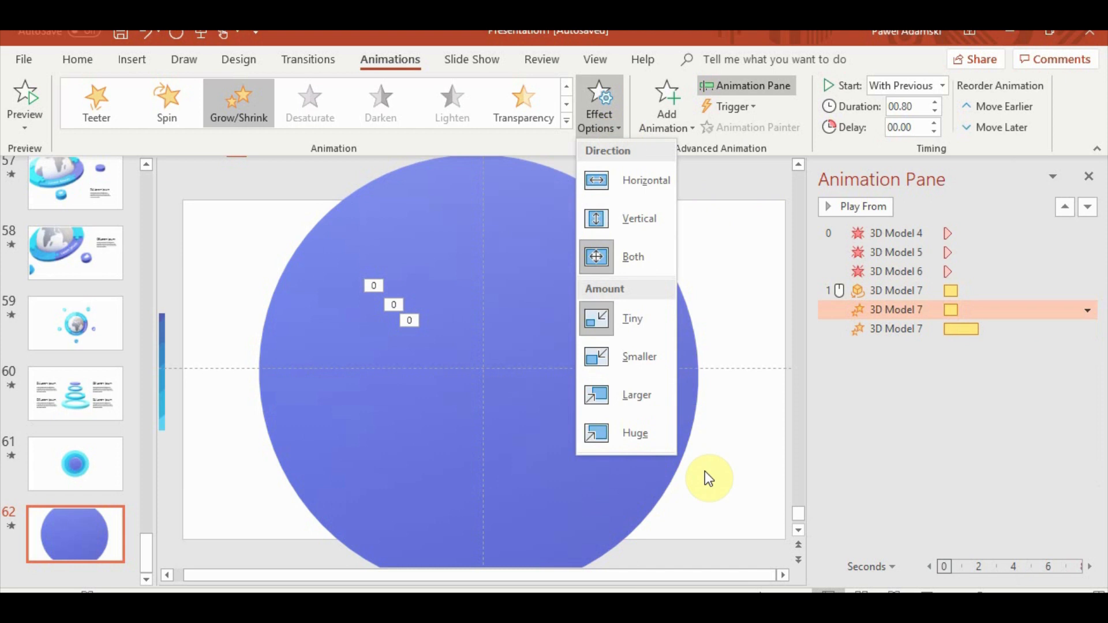
pyautogui.click(610, 133)
pyautogui.click(622, 148)
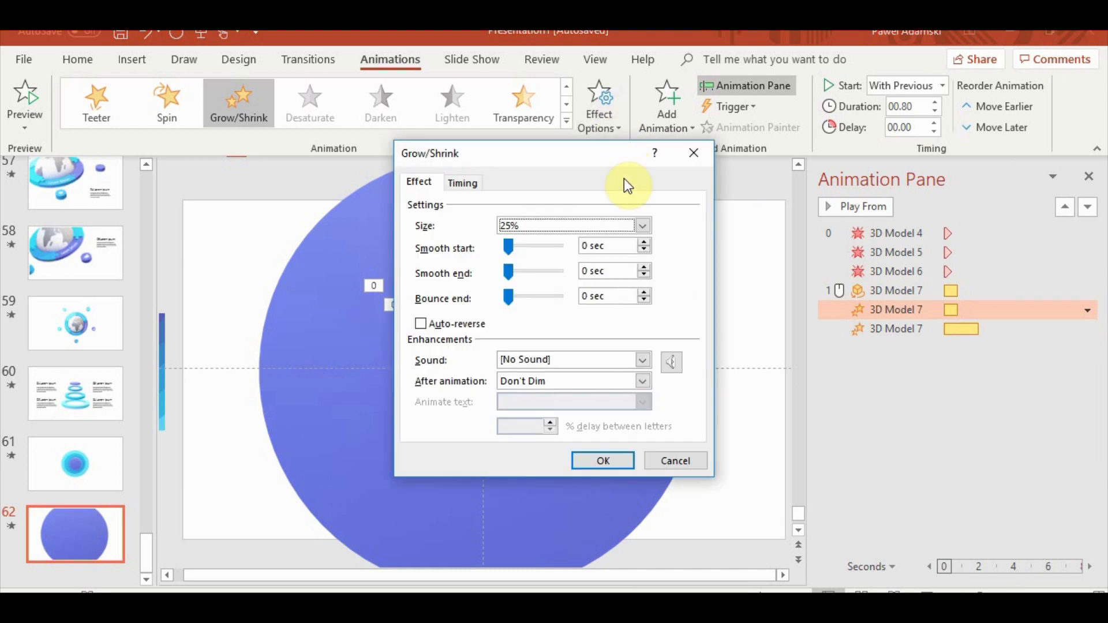
pyautogui.click(693, 152)
pyautogui.click(870, 329)
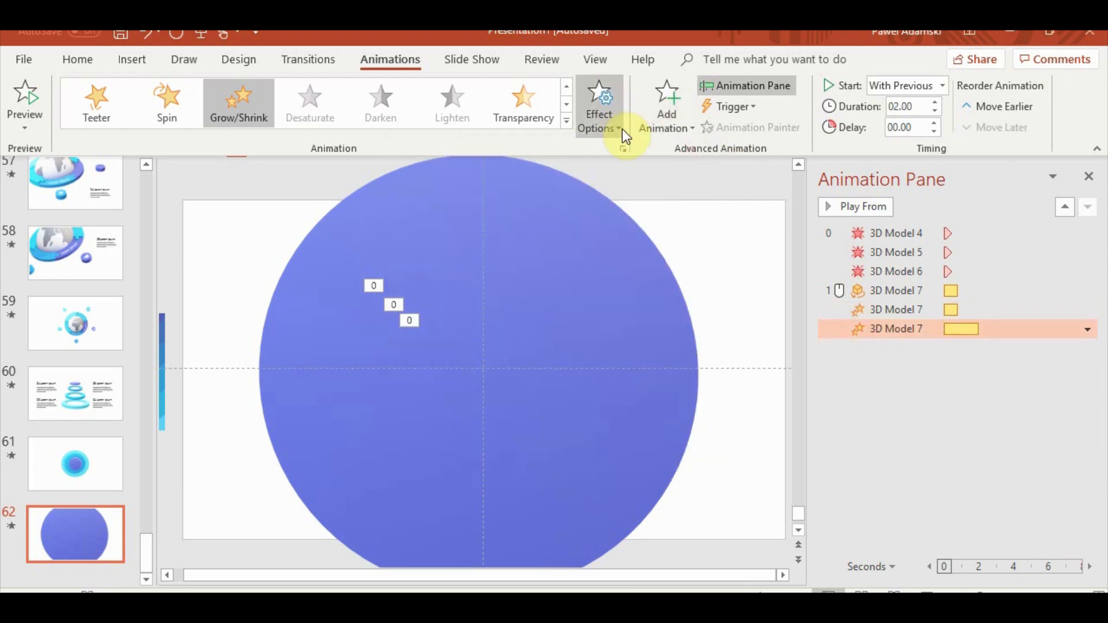
pyautogui.click(623, 147)
pyautogui.click(548, 226)
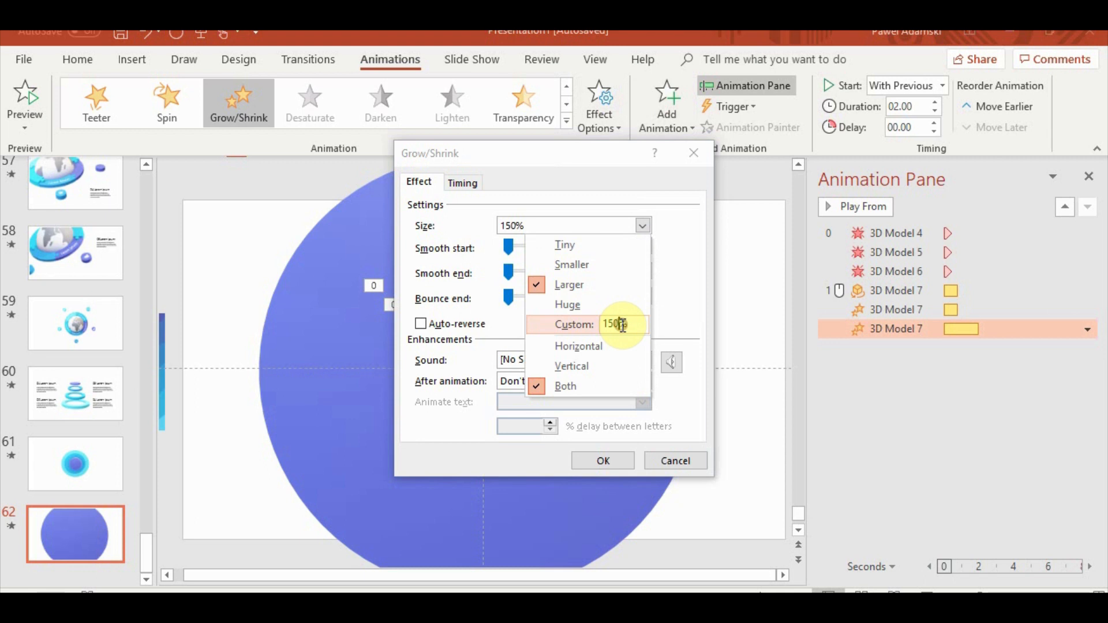
pyautogui.write('30%')
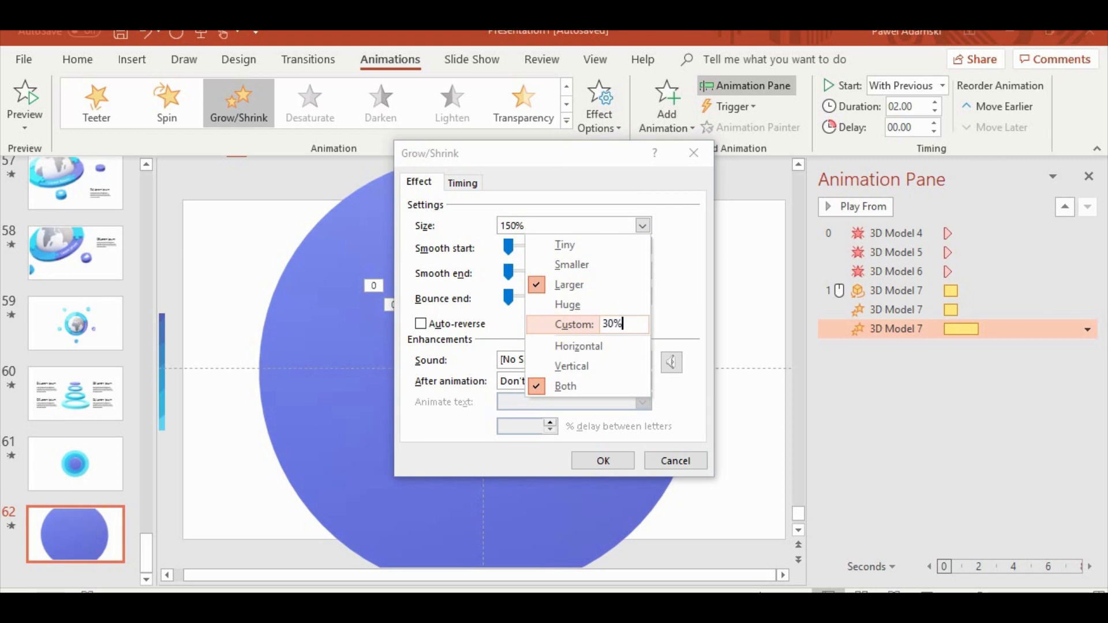
pyautogui.press('Return')
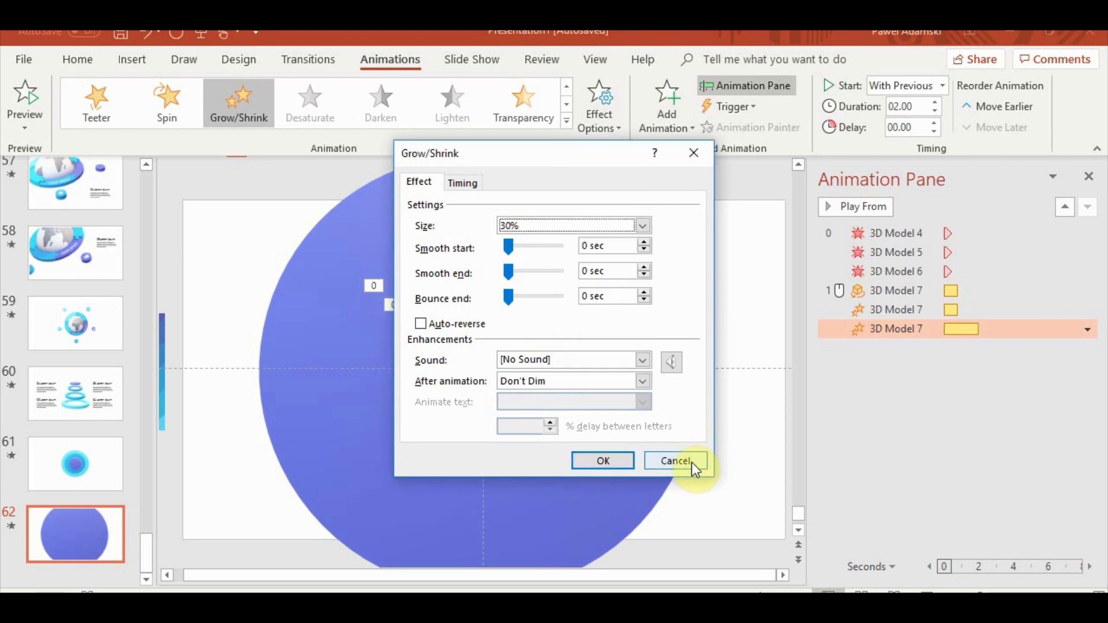
pyautogui.click(675, 461)
# Give the first Grow/Shrink effect a bounce end of about 0.62 seconds
pyautogui.click(883, 309)
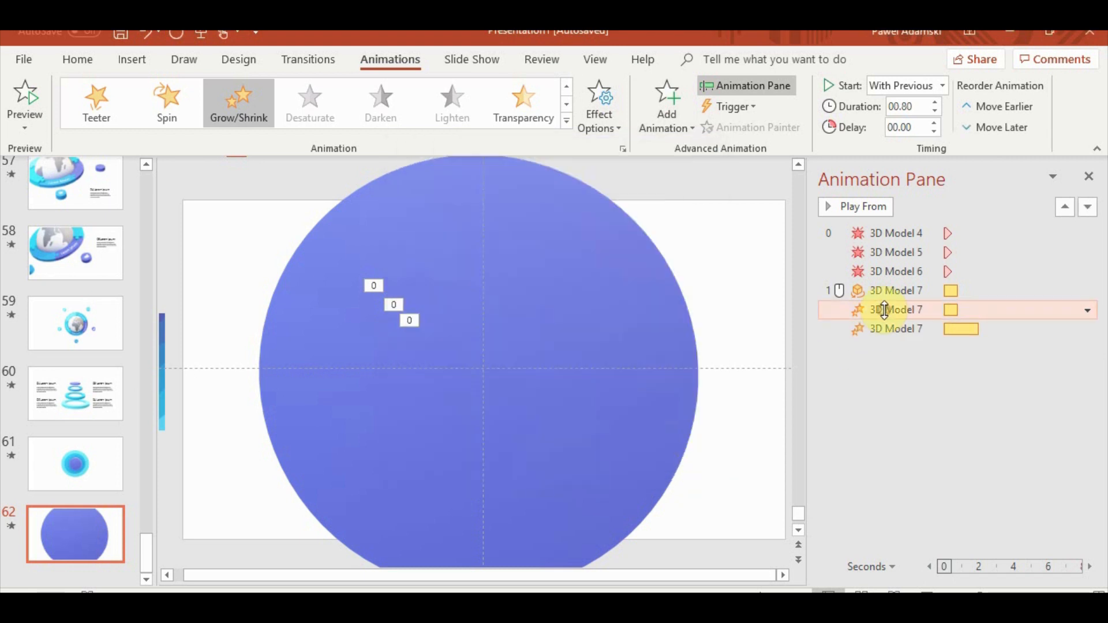
pyautogui.rightClick(882, 310)
pyautogui.click(953, 411)
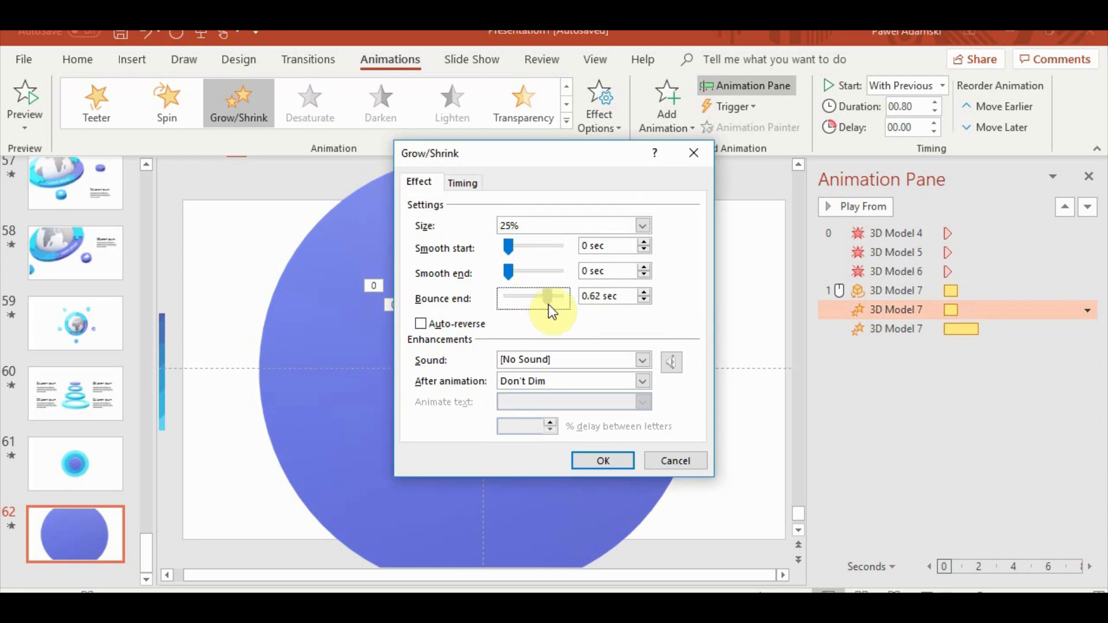
pyautogui.click(603, 460)
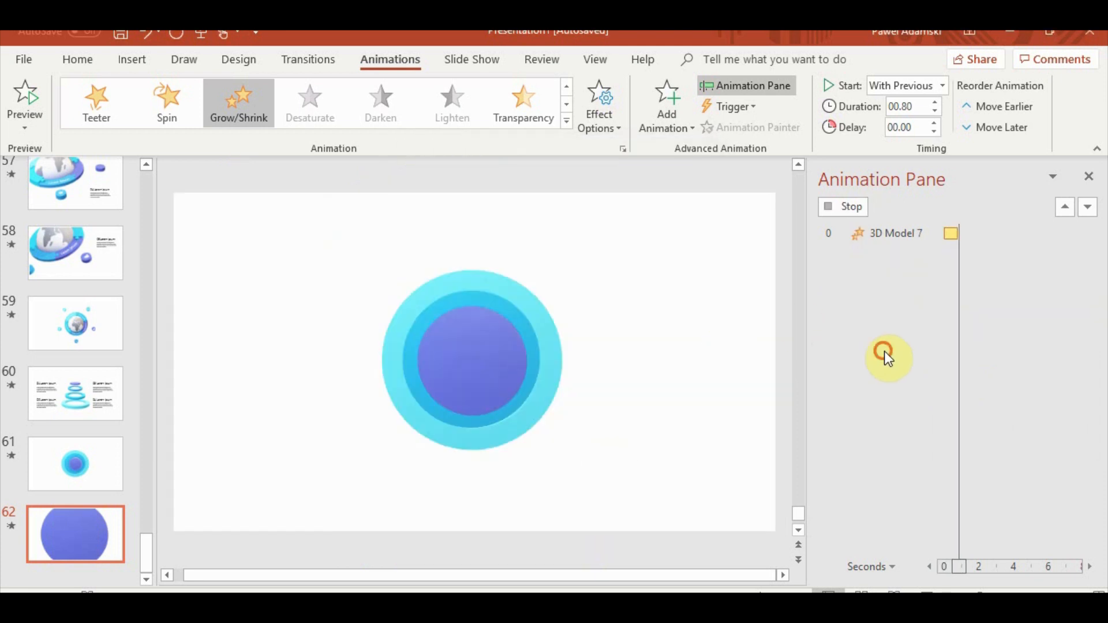
# Delete the second Grow/Shrink effect from the sphere's animations
pyautogui.rightClick(918, 327)
pyautogui.press('Escape')
pyautogui.press('Delete')
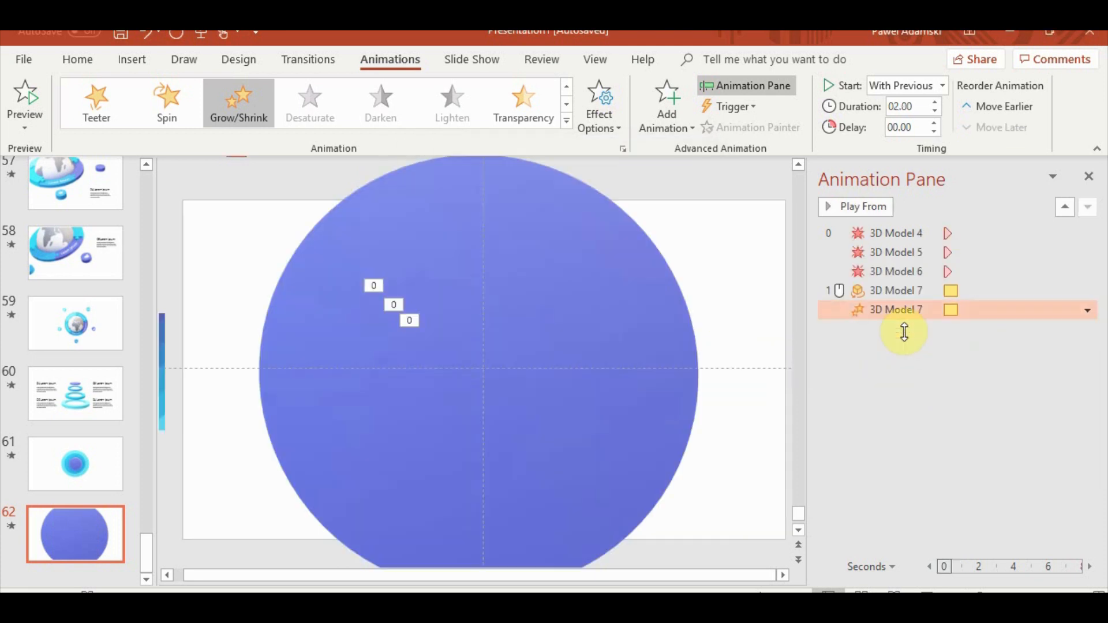
# Preview the sphere's Turntable and Grow/Shrink effects, and set the Turntable amount to Half Spin
pyautogui.click(892, 291)
pyautogui.click(847, 208)
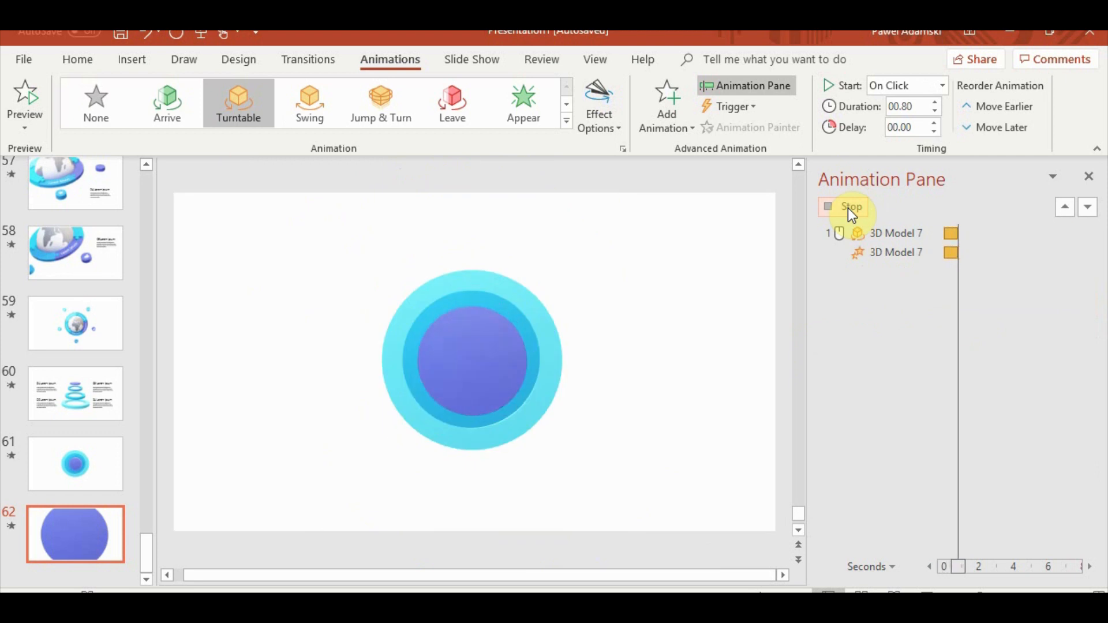
pyautogui.click(900, 309)
pyautogui.click(937, 291)
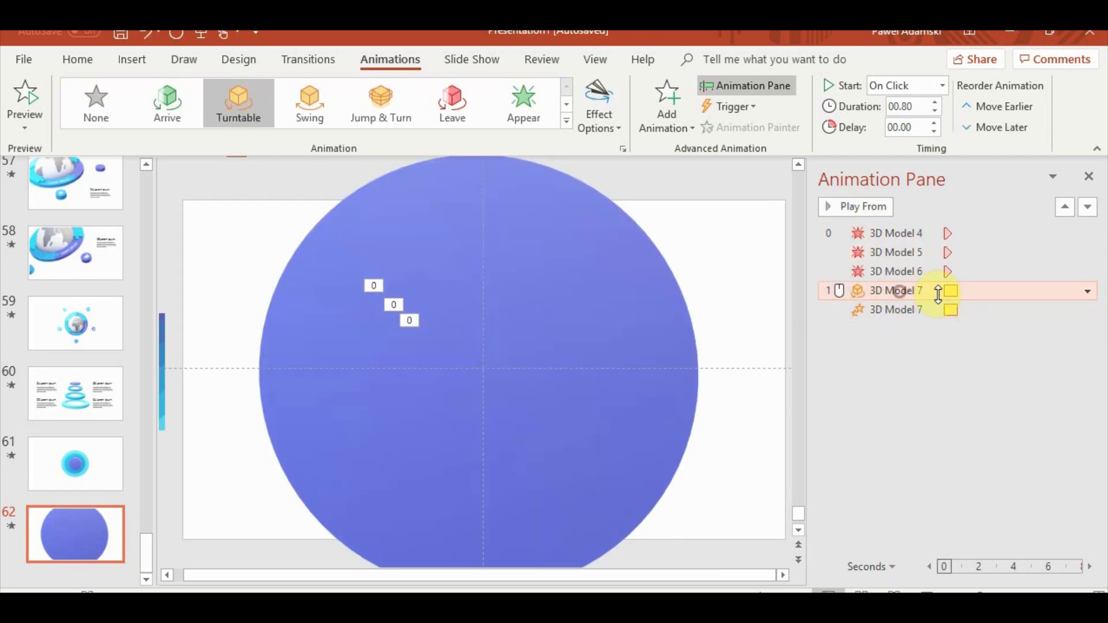
pyautogui.click(616, 126)
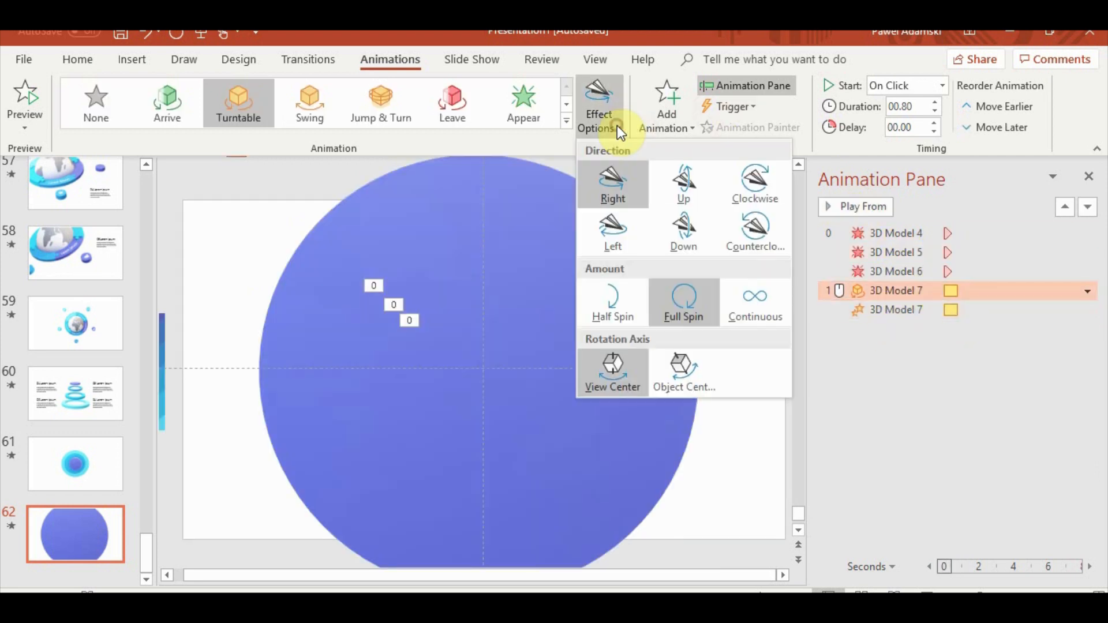
pyautogui.click(615, 286)
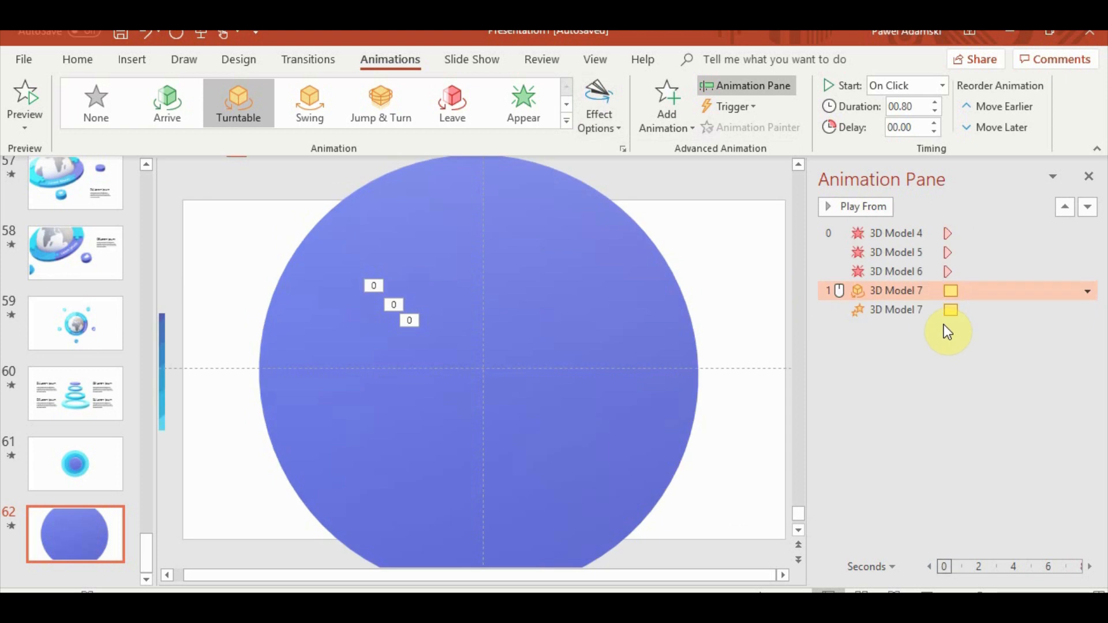
# Set the sphere's Grow/Shrink duration to 1.10 seconds and preview the animations from the Turntable effect
pyautogui.click(918, 311)
pyautogui.moveTo(957, 310); pyautogui.dragTo(961, 311)
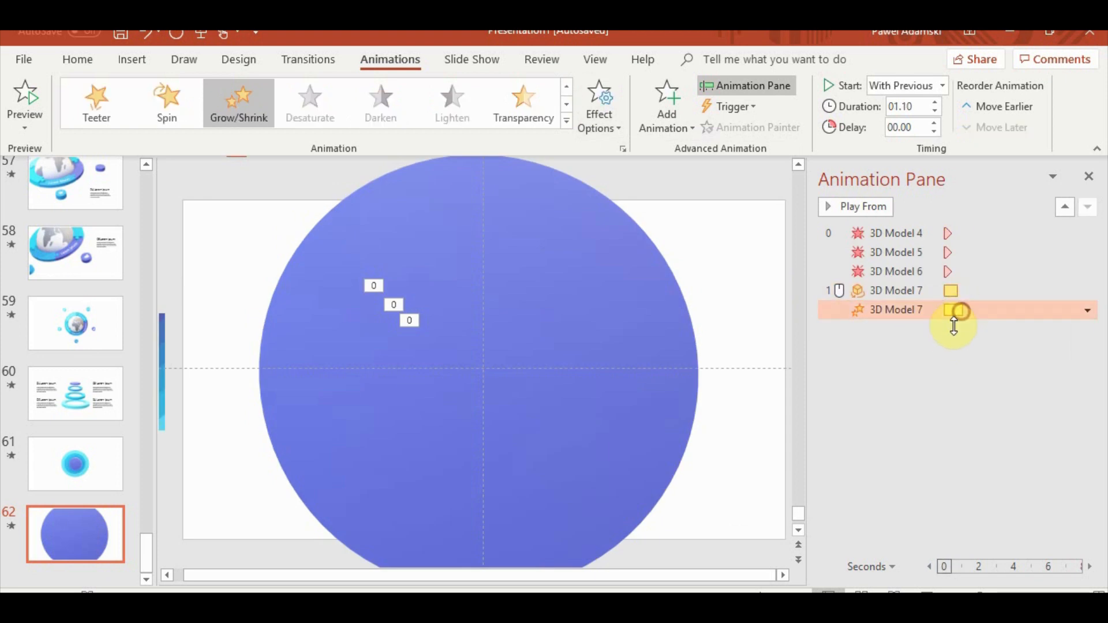
pyautogui.click(889, 290)
pyautogui.click(865, 207)
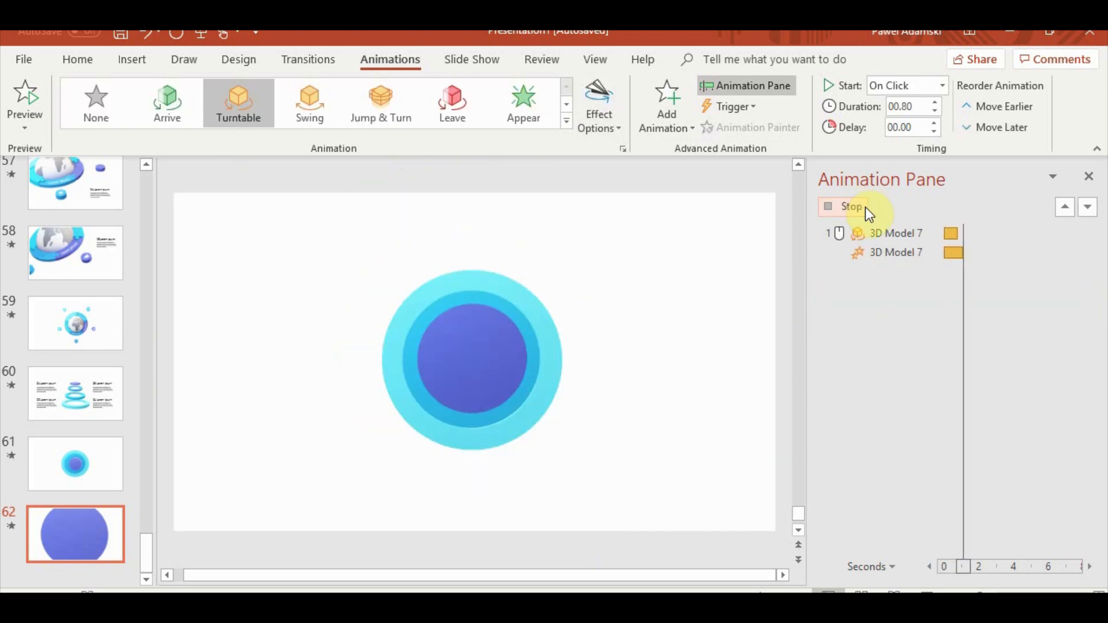
# Set the sphere's Grow/Shrink effect to a custom size of 5% and preview the animations from the Turntable effect
pyautogui.click(901, 309)
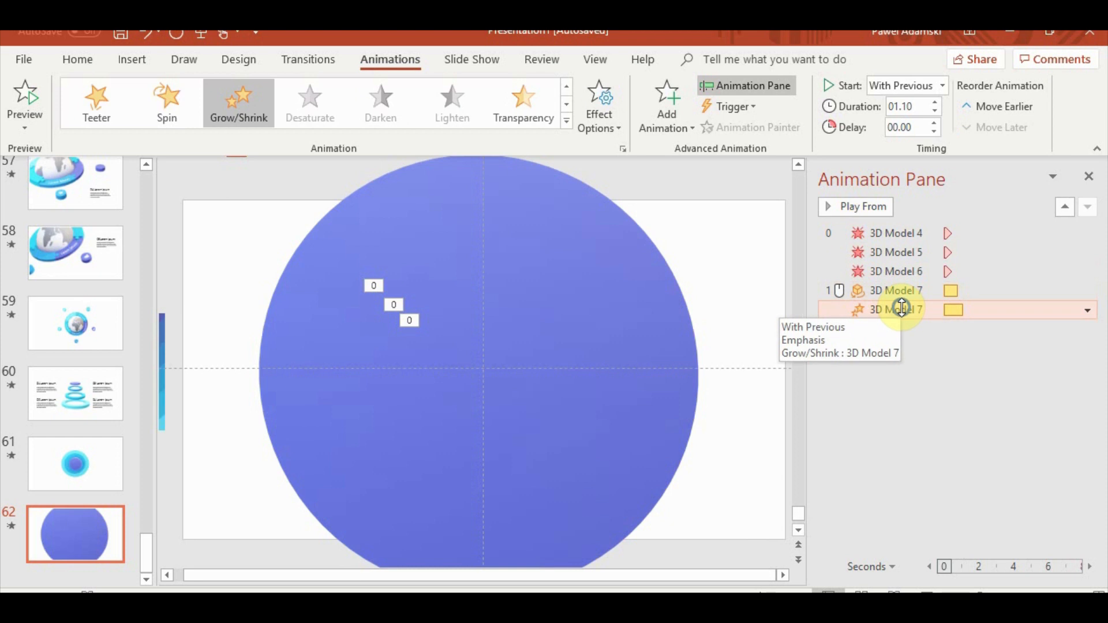
pyautogui.rightClick(901, 309)
pyautogui.click(1015, 392)
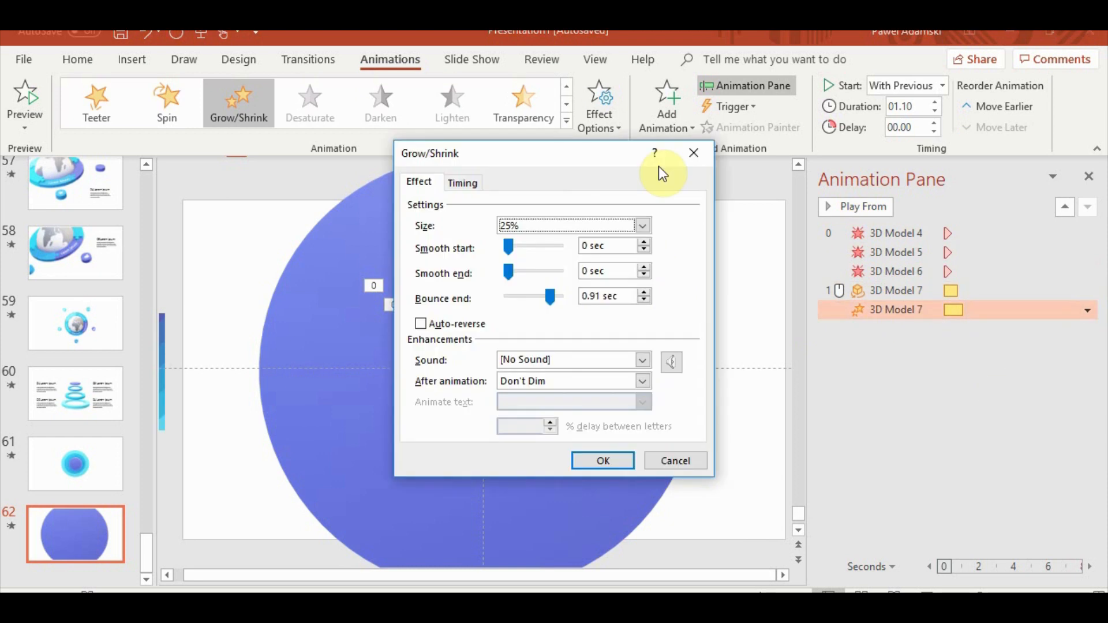
pyautogui.click(579, 226)
pyautogui.click(634, 323)
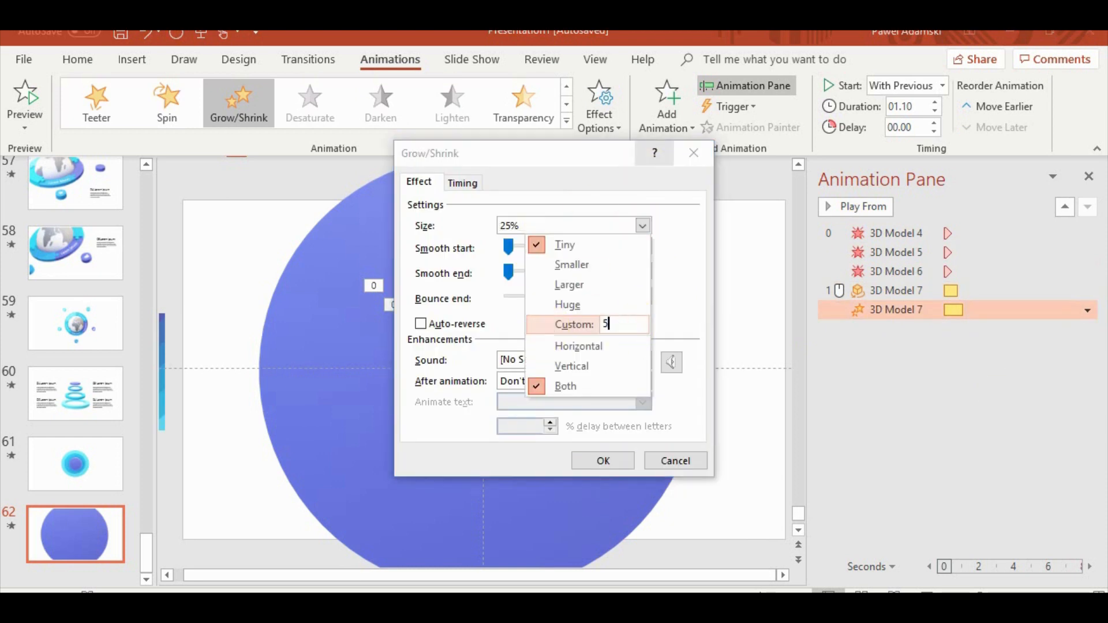
pyautogui.write('5')
pyautogui.press('Return')
pyautogui.click(603, 460)
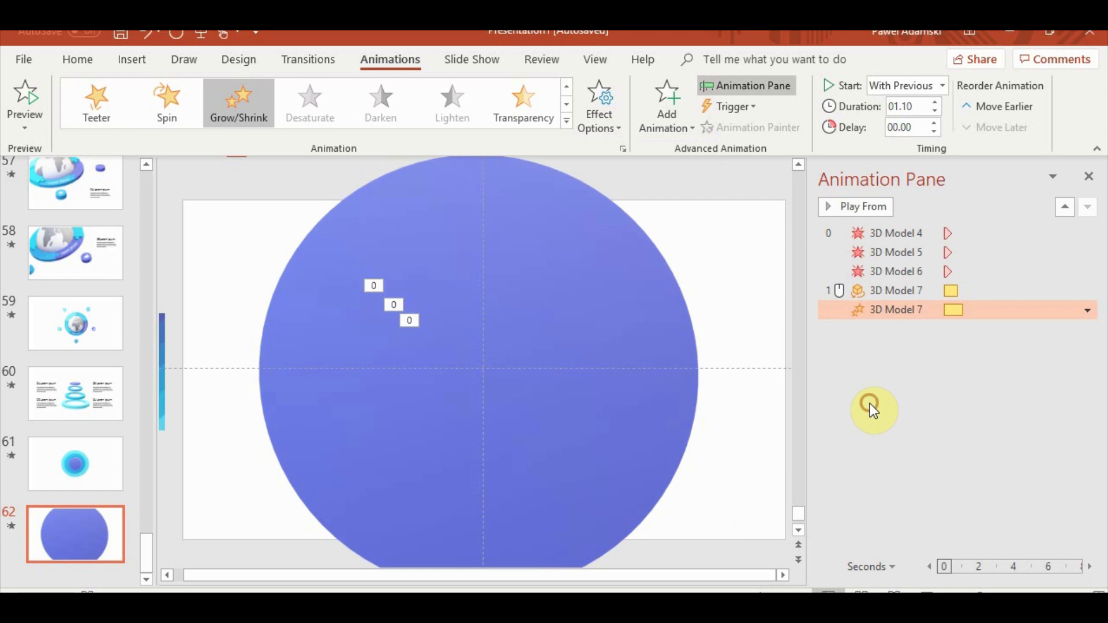
pyautogui.click(887, 290)
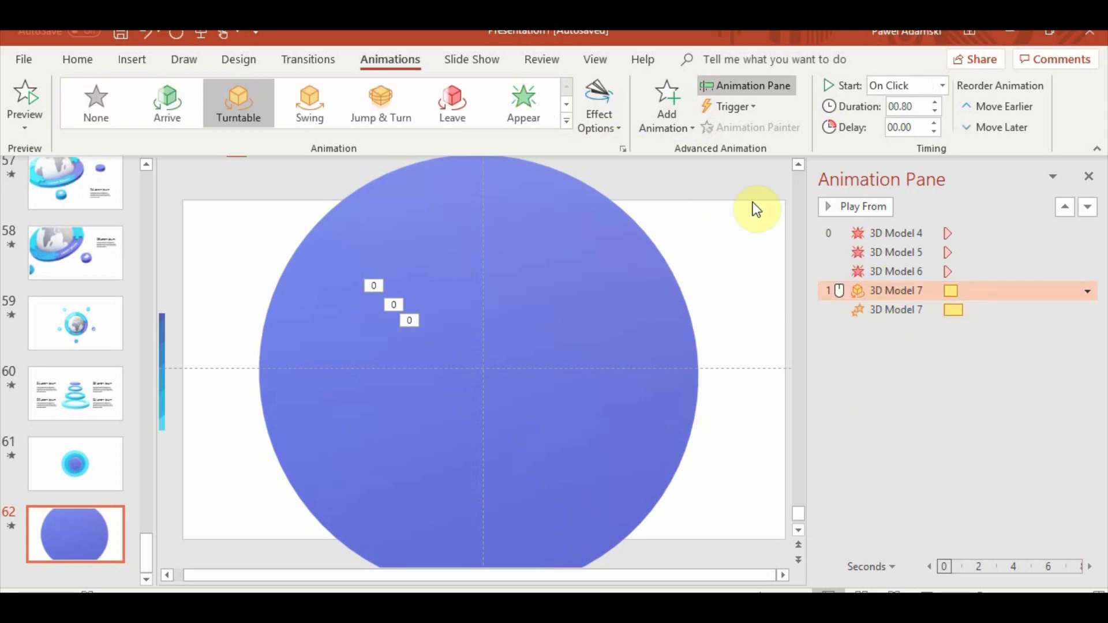
pyautogui.click(846, 213)
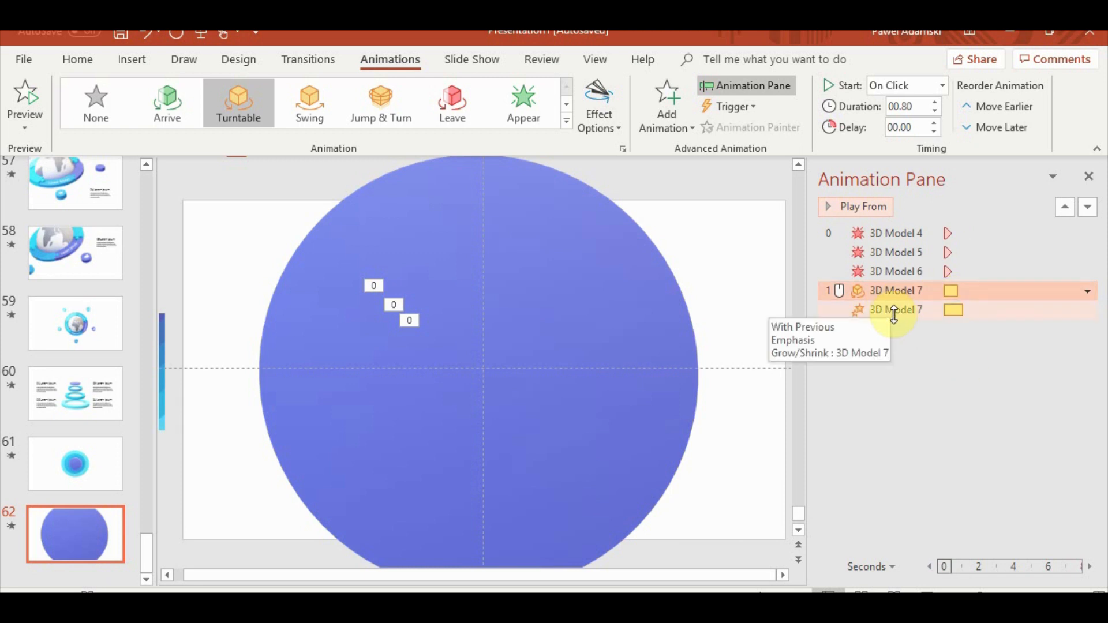
# Add another Grow/Shrink animation to the sphere and make it start after the previous effect
pyautogui.click(893, 311)
pyautogui.click(675, 118)
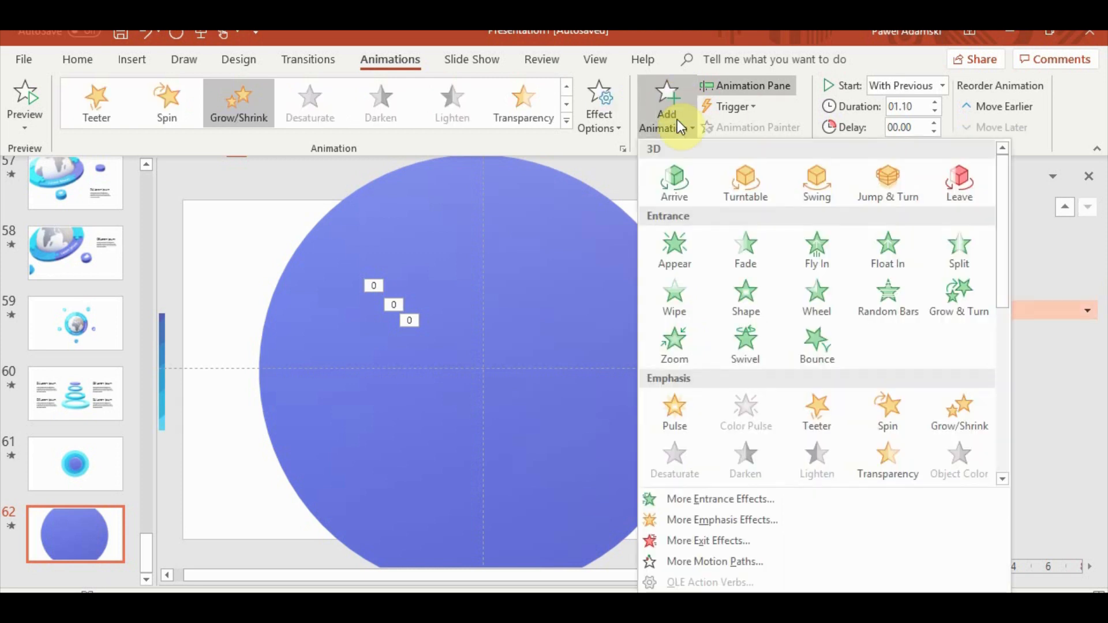
pyautogui.scroll(-3, 918, 404)
pyautogui.scroll(3, 946, 413)
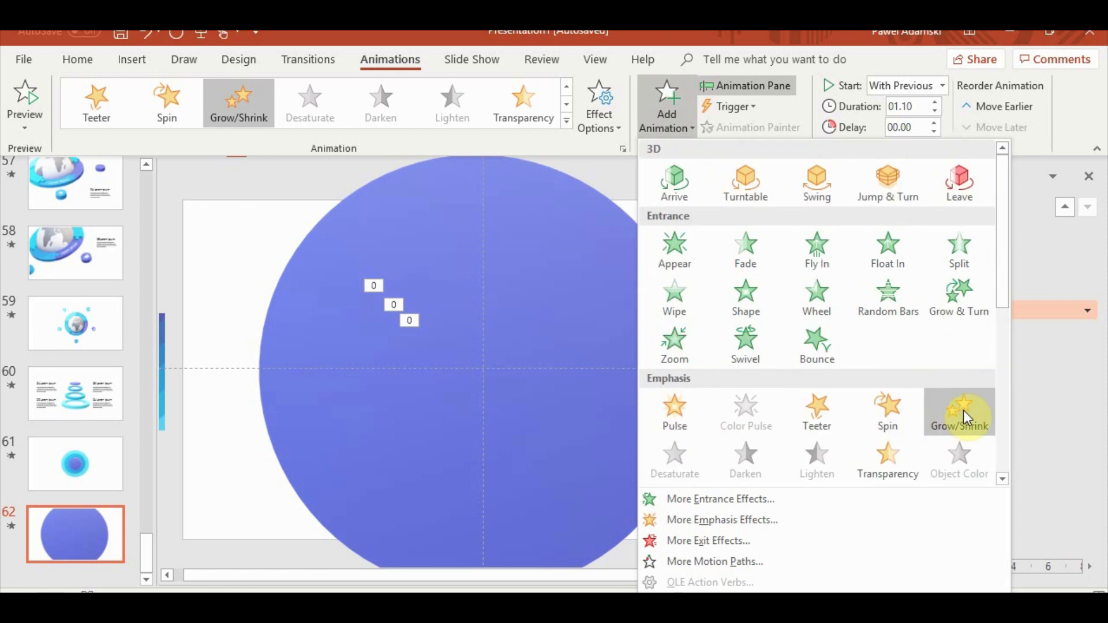
pyautogui.click(958, 410)
pyautogui.rightClick(923, 332)
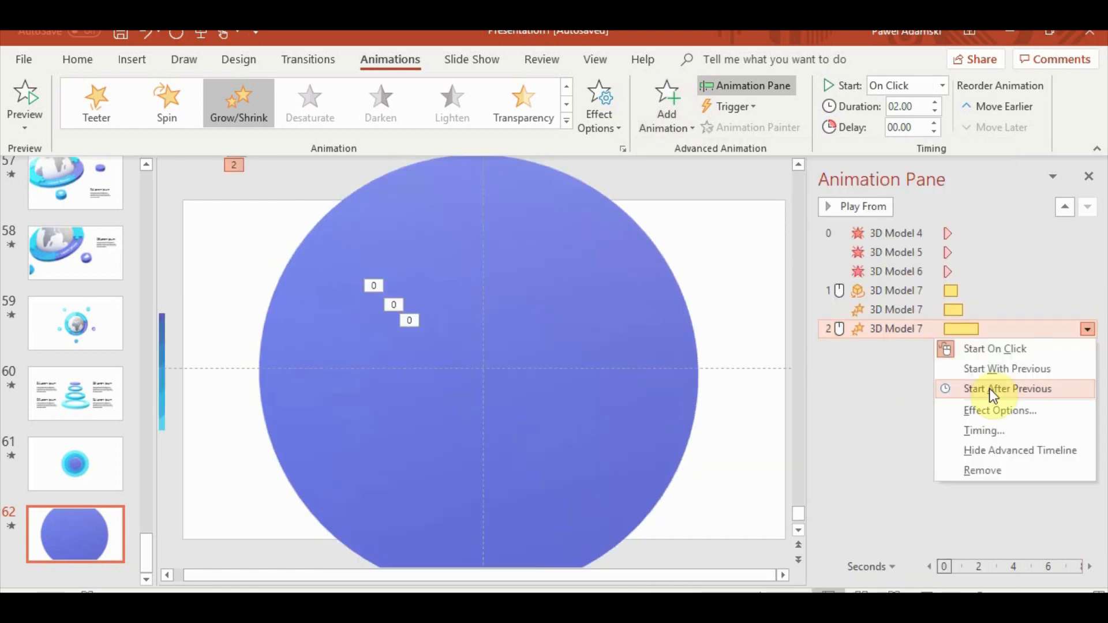
pyautogui.click(1034, 388)
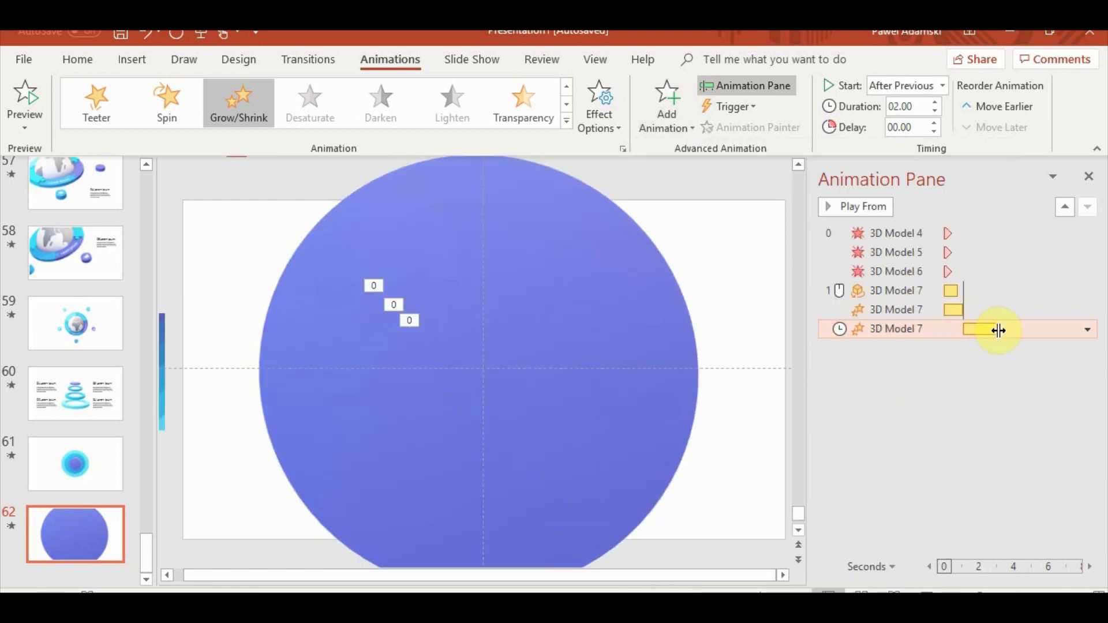
# Give the last Grow/Shrink effect a duration of 0.50 seconds and a custom size of 1%
pyautogui.rightClick(905, 324)
pyautogui.click(972, 410)
pyautogui.click(573, 230)
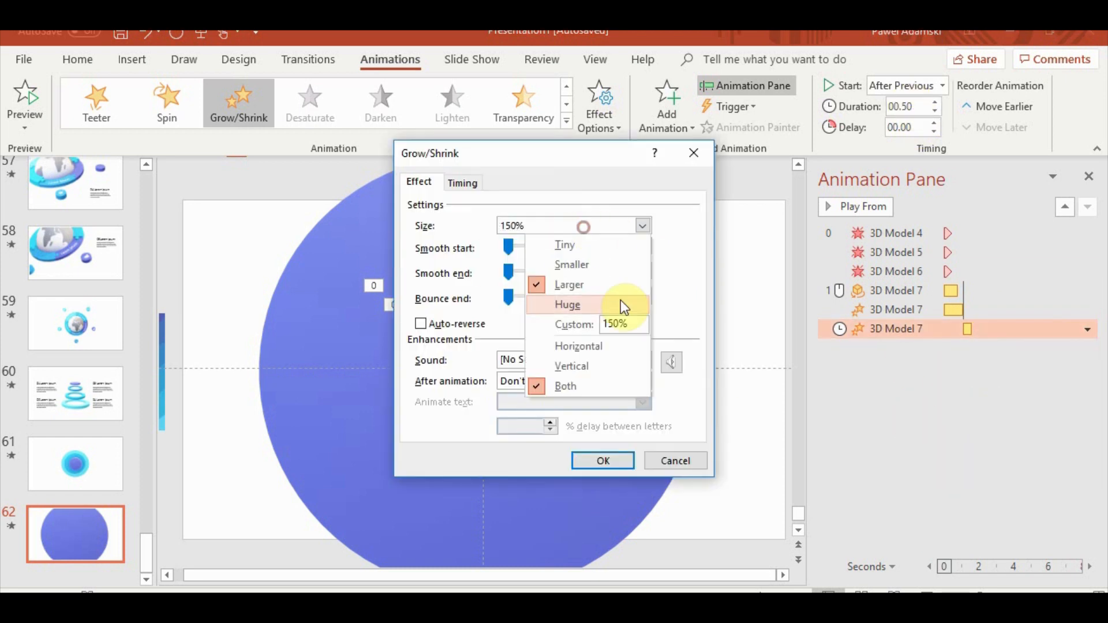
pyautogui.write('1')
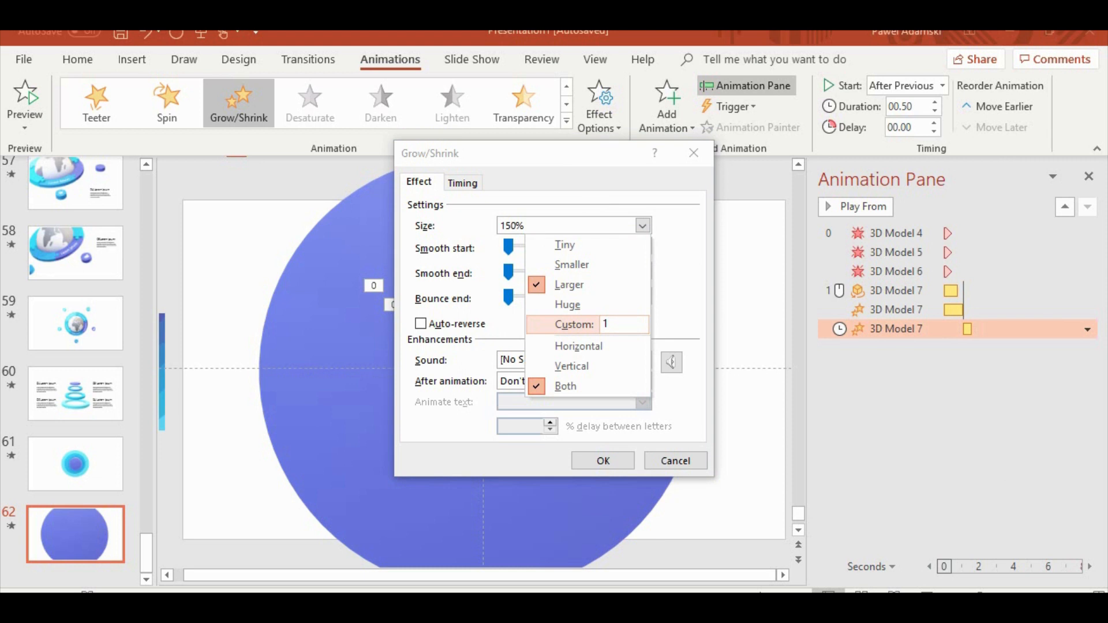
pyautogui.click(644, 414)
pyautogui.click(605, 462)
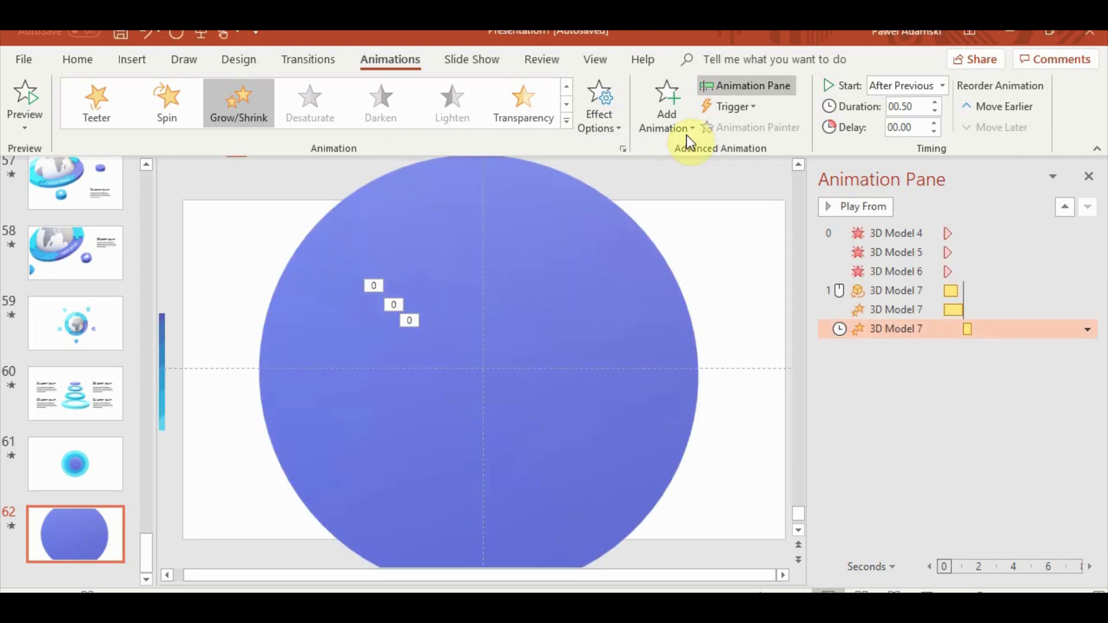
# Add a Fade exit animation to the sphere and make it start with the previous effect
pyautogui.click(666, 112)
pyautogui.scroll(-5, 764, 350)
pyautogui.click(742, 251)
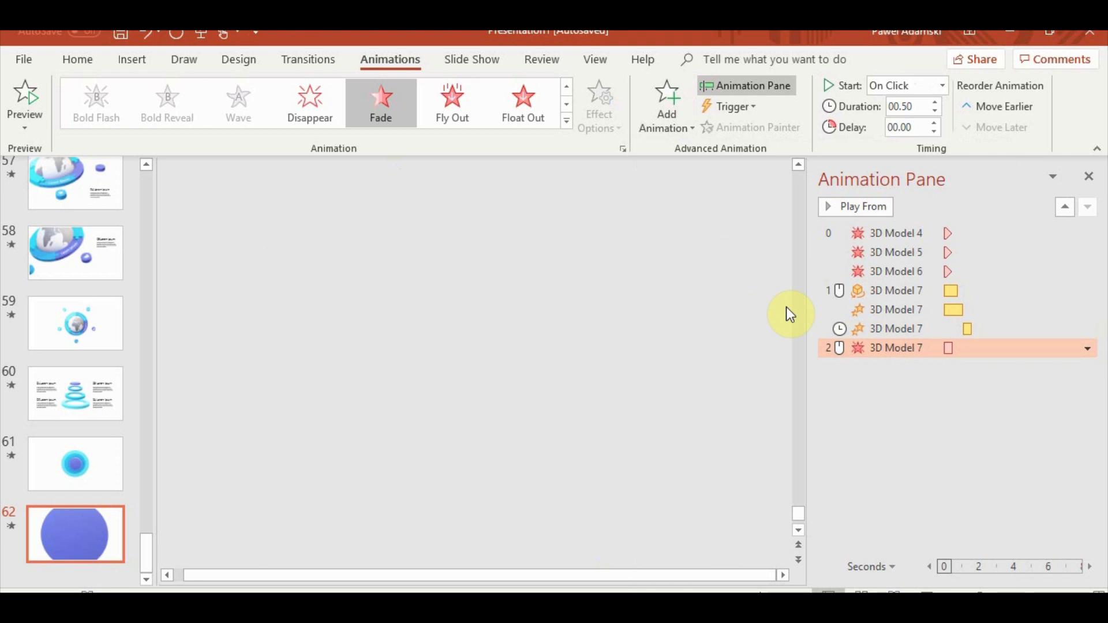
pyautogui.rightClick(915, 348)
pyautogui.click(1053, 390)
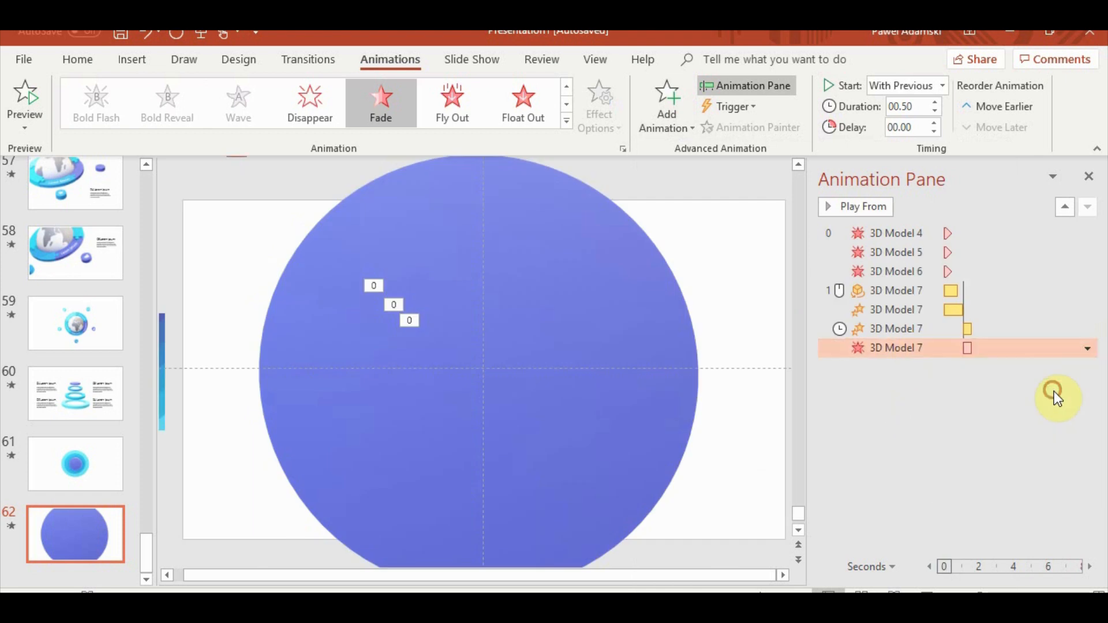
# Preview the sphere's animations from the Turntable effect, and play all of slide 62's animations
pyautogui.click(903, 290)
pyautogui.click(854, 206)
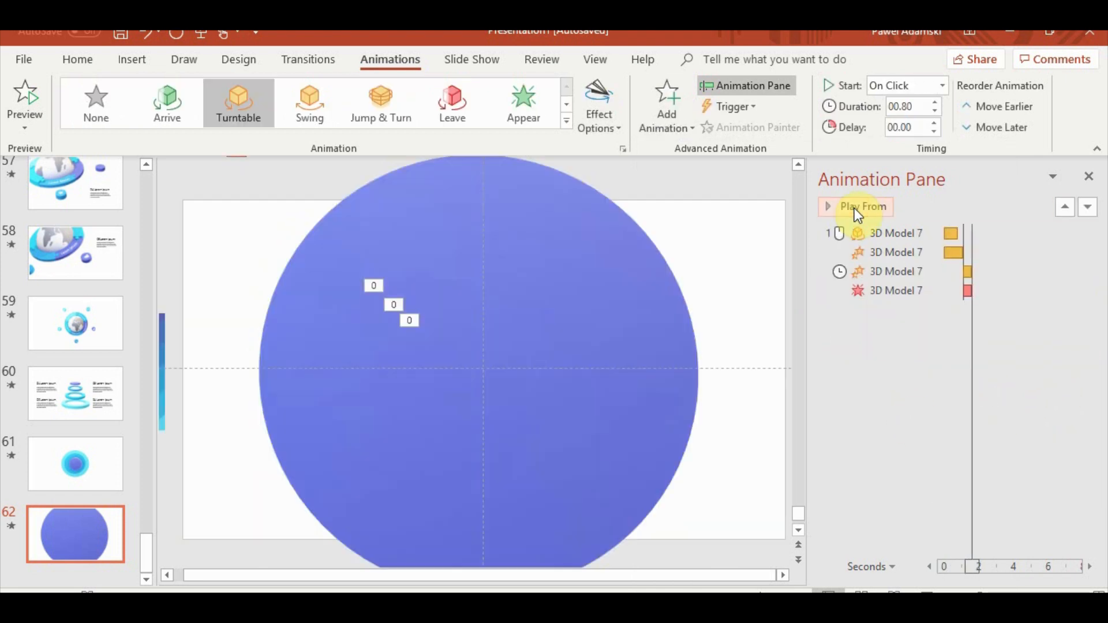
pyautogui.click(889, 348)
pyautogui.click(895, 406)
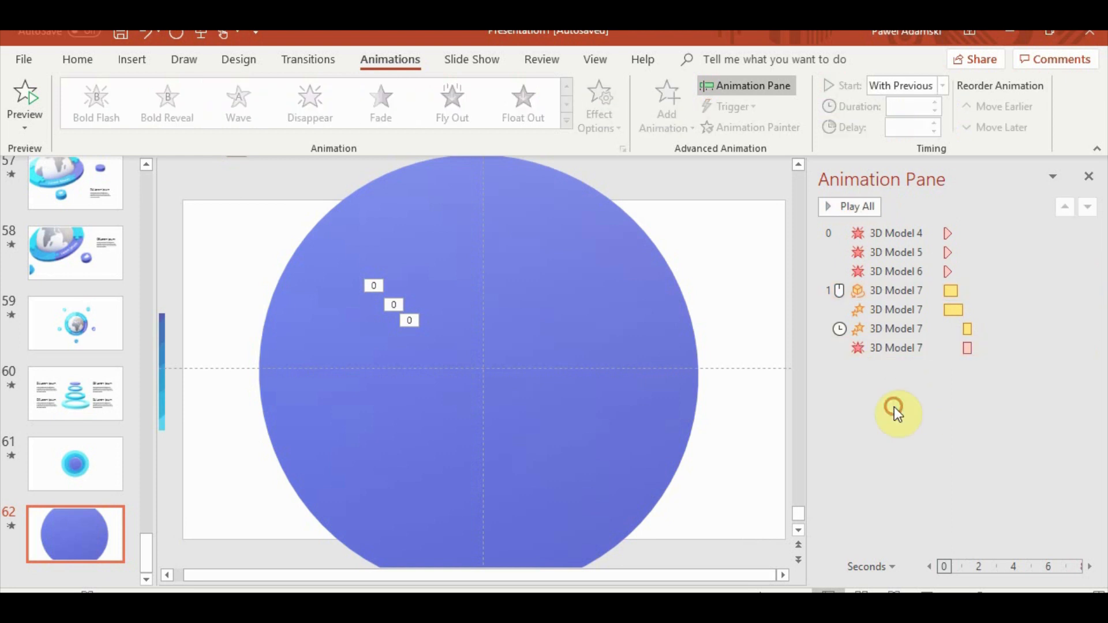
pyautogui.click(865, 206)
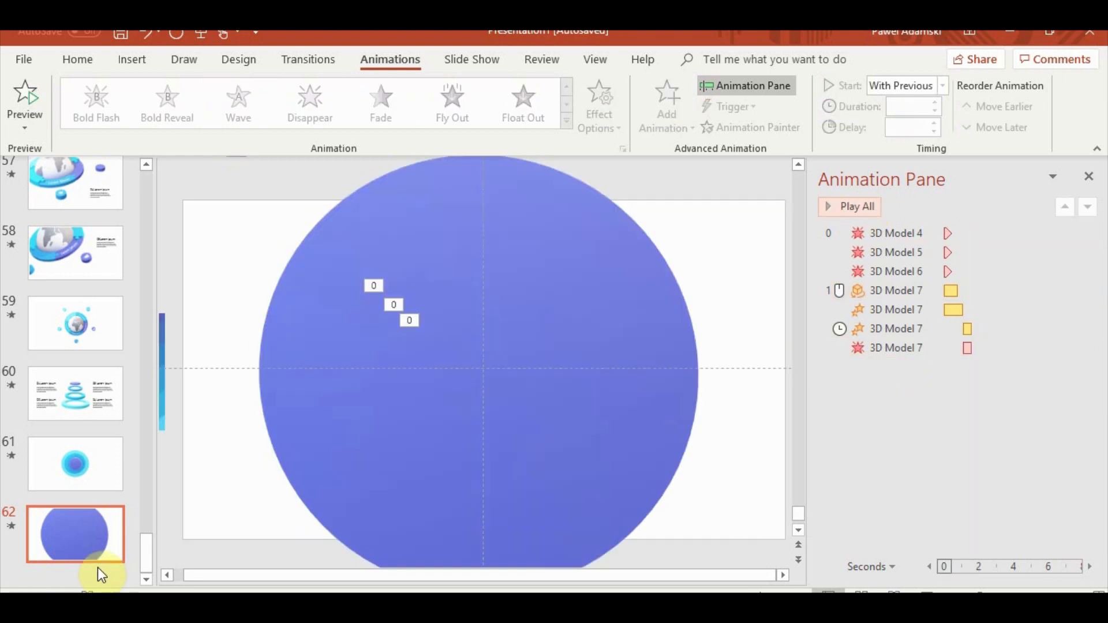
# Add a new slide with the Blank layout after slide 62
pyautogui.press('Up')
pyautogui.press('Up')
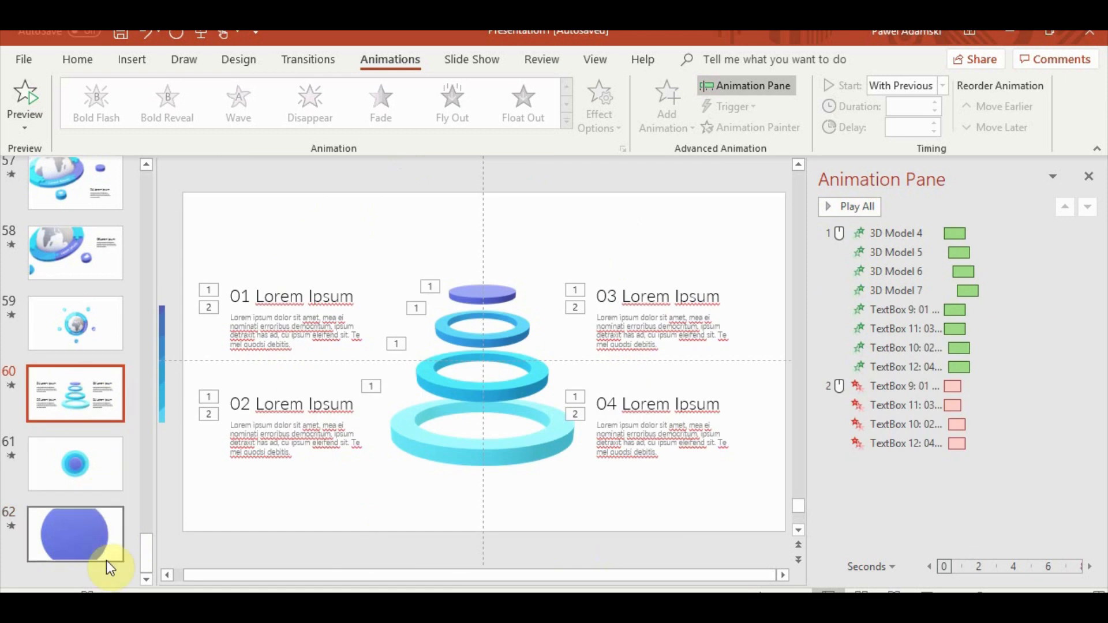
pyautogui.click(107, 567)
pyautogui.click(131, 62)
pyautogui.click(26, 127)
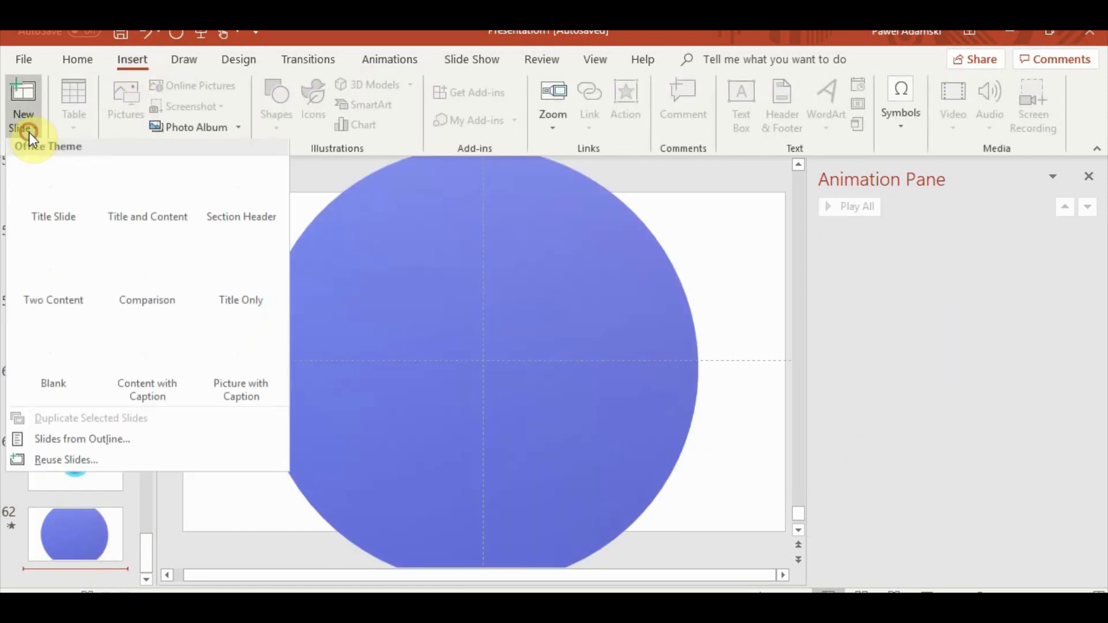
pyautogui.click(75, 345)
# Insert the "rings" 3D model from the Models3d folder onto the blank slide 63
pyautogui.click(410, 88)
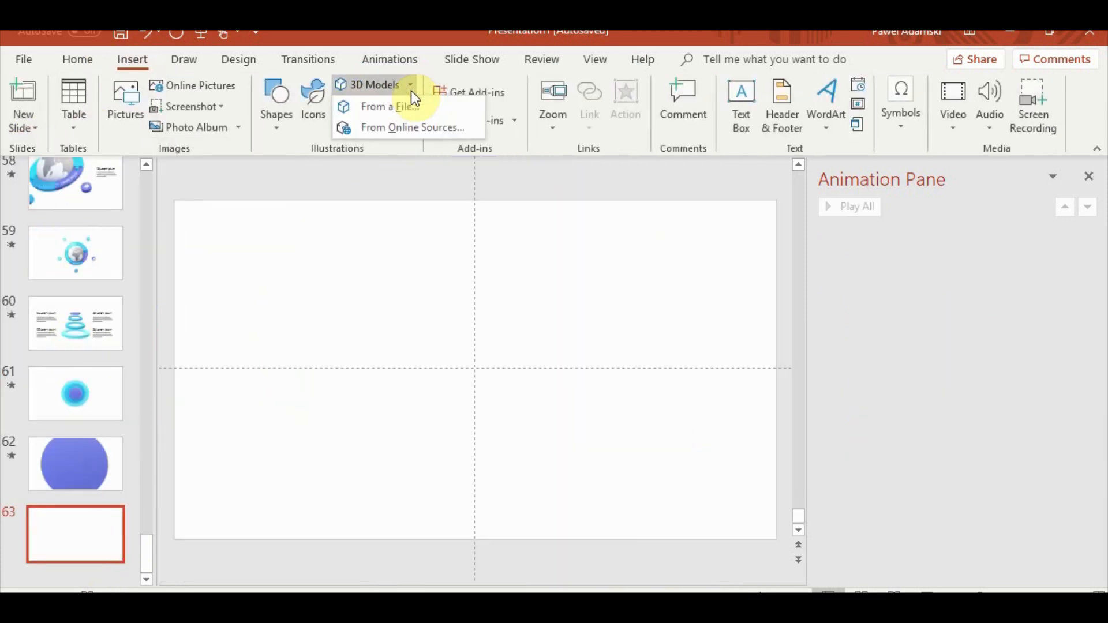
pyautogui.click(413, 106)
pyautogui.scroll(-5, 354, 282)
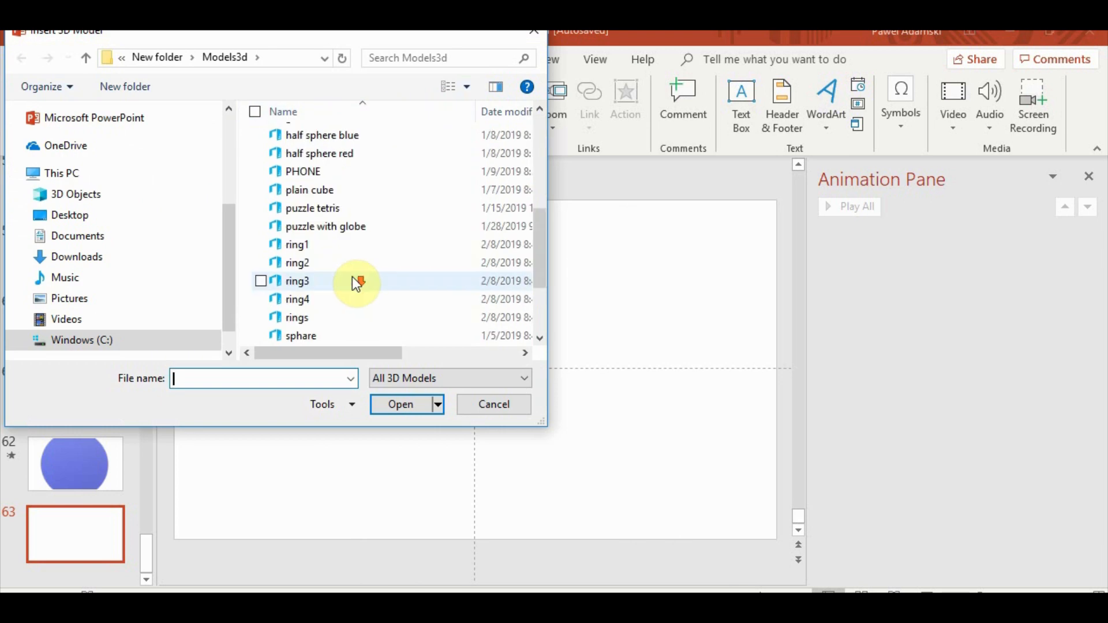
pyautogui.doubleClick(324, 271)
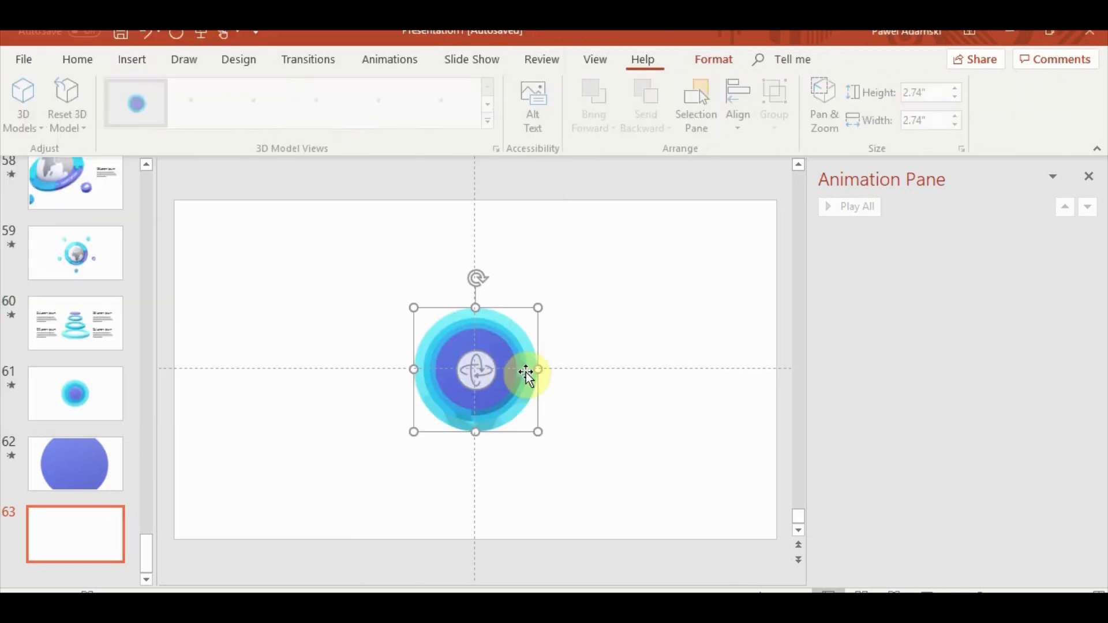
# Rotate the rings model to an angled view, enlarge it to about 5.71 by 6.09 inches and place it left of the slide's centre
pyautogui.moveTo(477, 369); pyautogui.dragTo(548, 294)
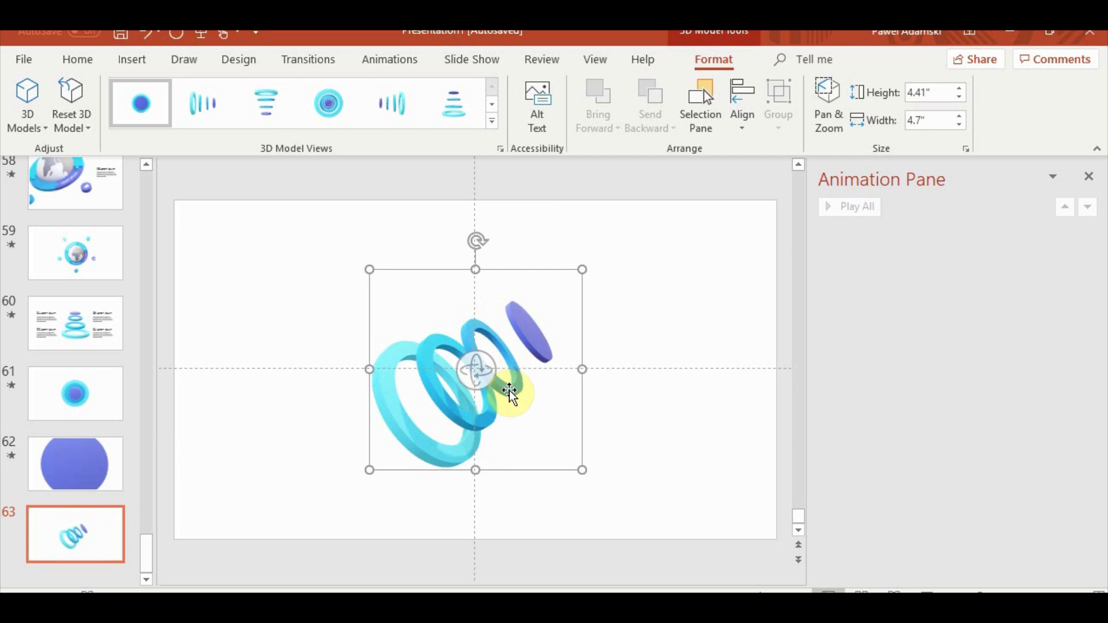
pyautogui.moveTo(508, 389); pyautogui.dragTo(450, 371)
pyautogui.moveTo(524, 454); pyautogui.dragTo(585, 506)
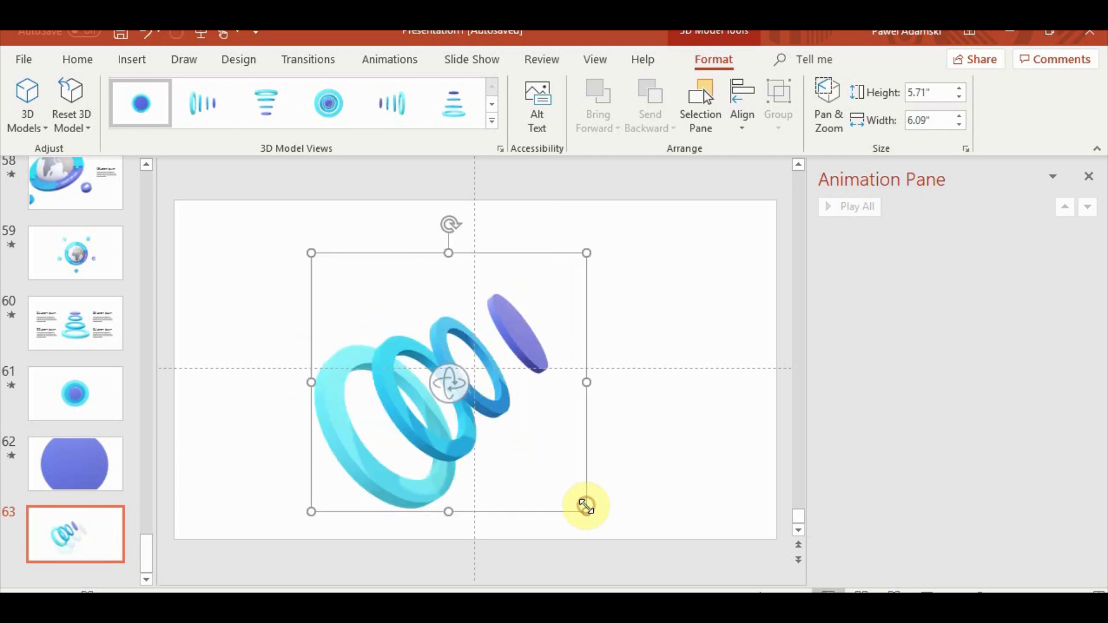
pyautogui.moveTo(438, 254); pyautogui.dragTo(379, 231)
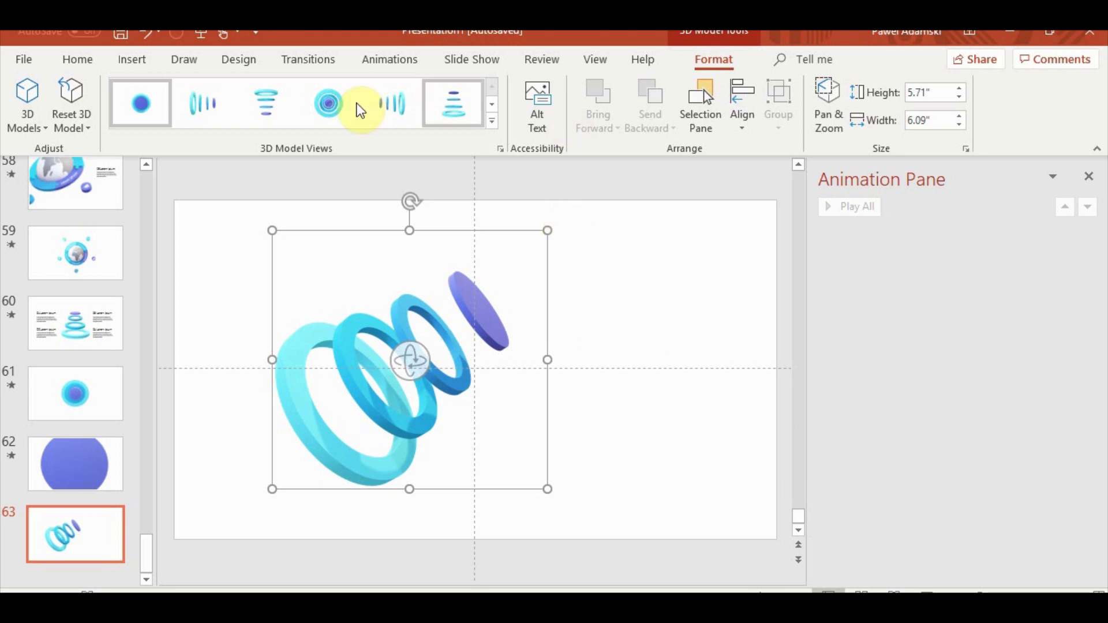
# Apply a Fly In entrance animation to the rings model with the direction From Left
pyautogui.click(390, 62)
pyautogui.click(566, 121)
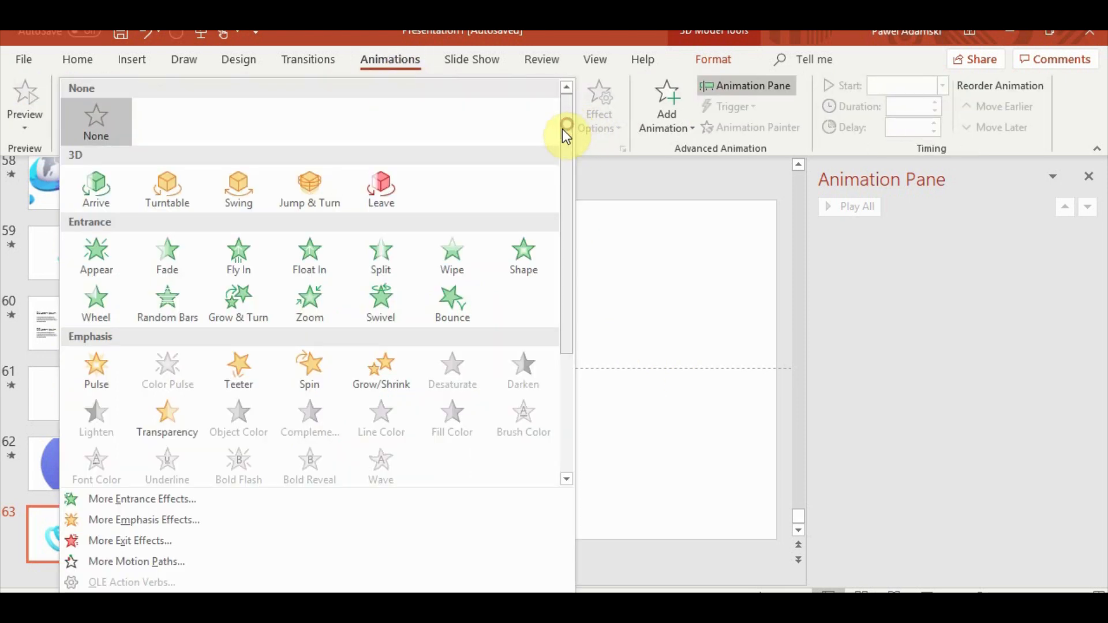
pyautogui.click(241, 260)
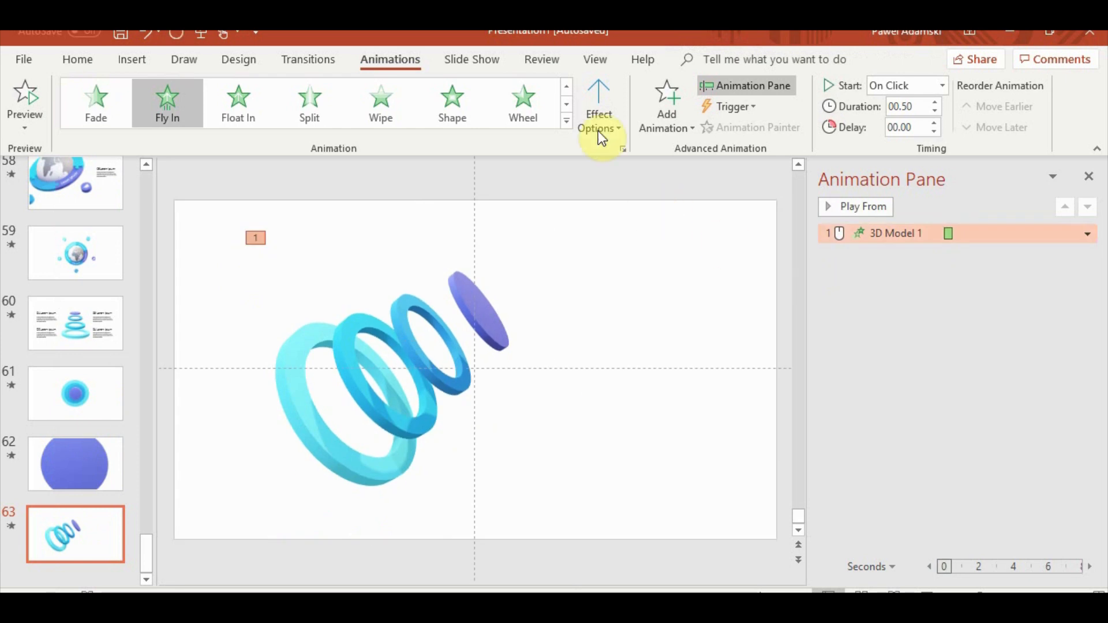
pyautogui.click(599, 123)
pyautogui.click(631, 251)
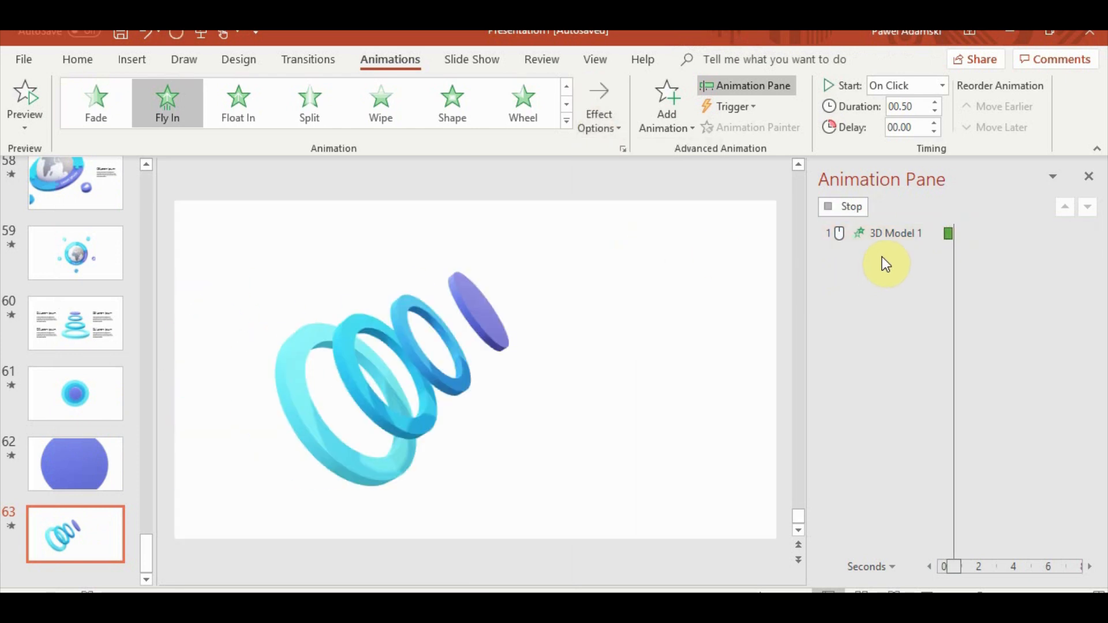
# Add a bounce end to the rings model's Fly In animation, set its duration to 1 second and play it
pyautogui.rightClick(897, 229)
pyautogui.click(978, 308)
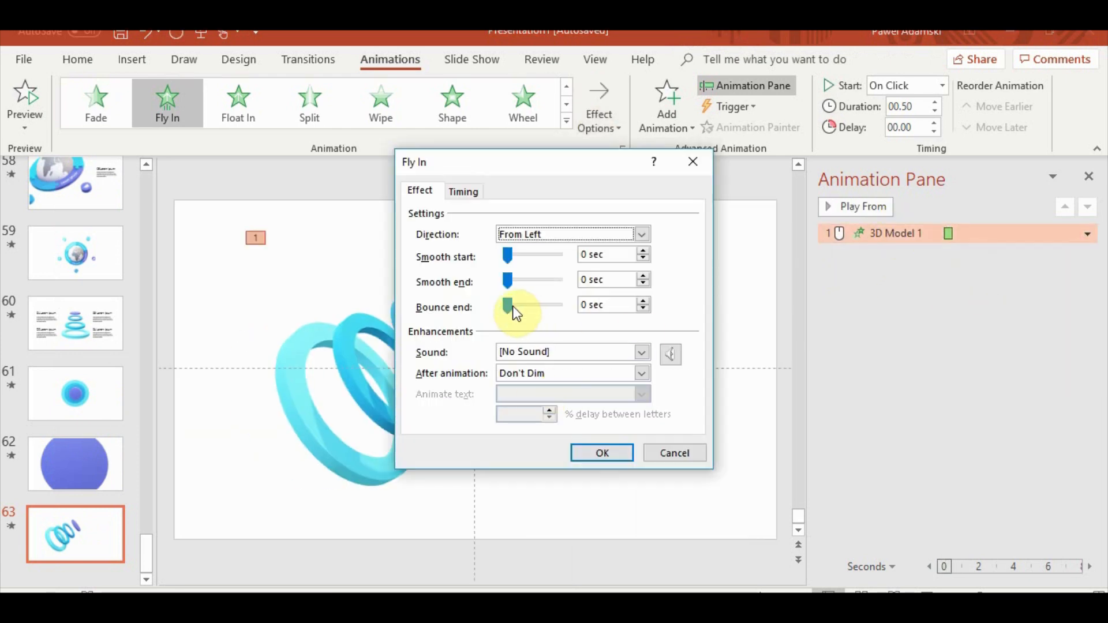
pyautogui.moveTo(512, 306); pyautogui.dragTo(537, 306)
pyautogui.click(597, 453)
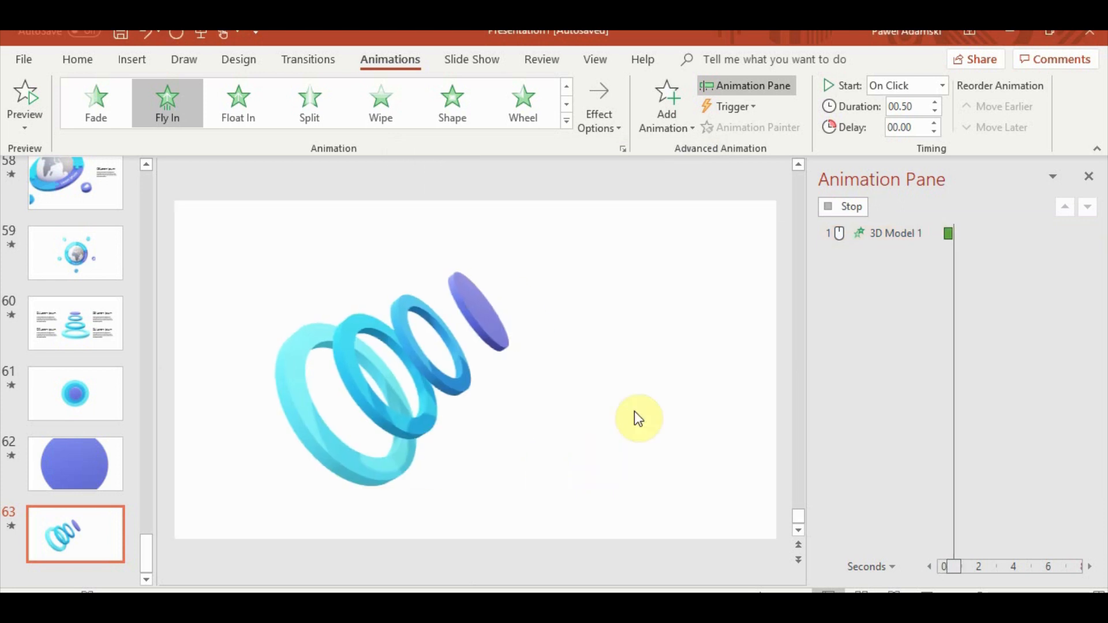
pyautogui.click(934, 102)
pyautogui.click(934, 102)
pyautogui.click(862, 207)
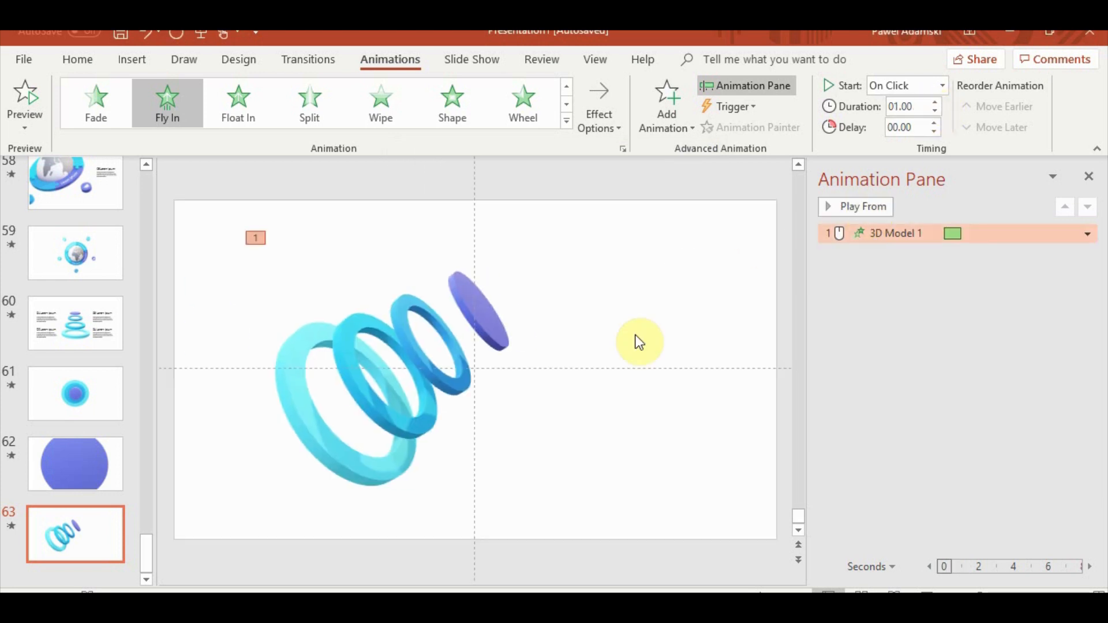
# Move the rings model horizontally to the centre of slide 63, aligned with the vertical guide
pyautogui.click(571, 401)
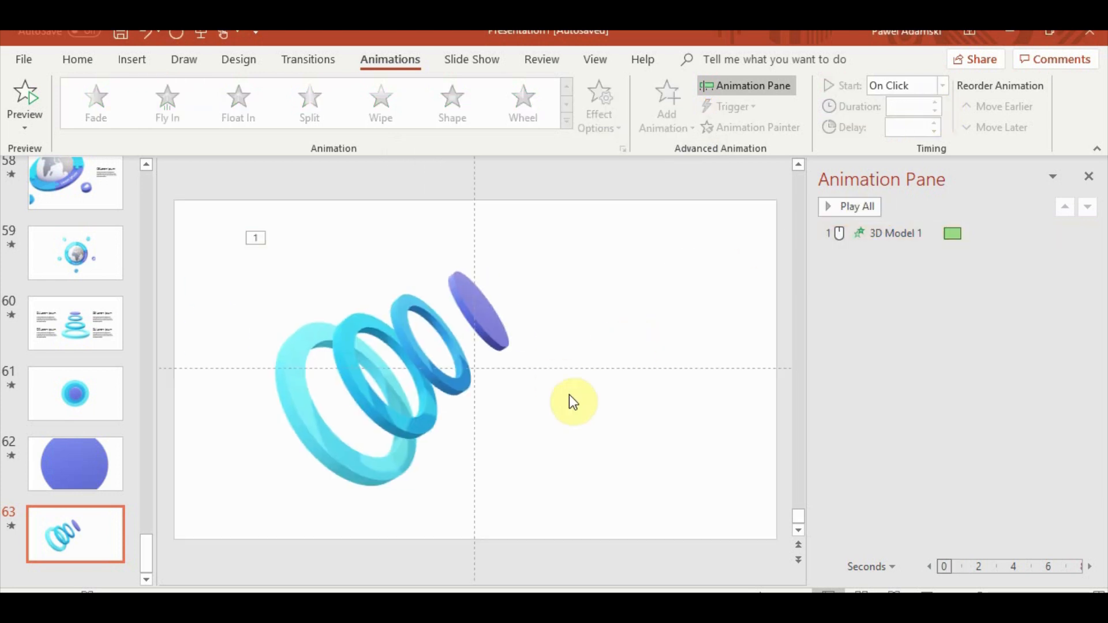
pyautogui.click(385, 369)
pyautogui.click(354, 327)
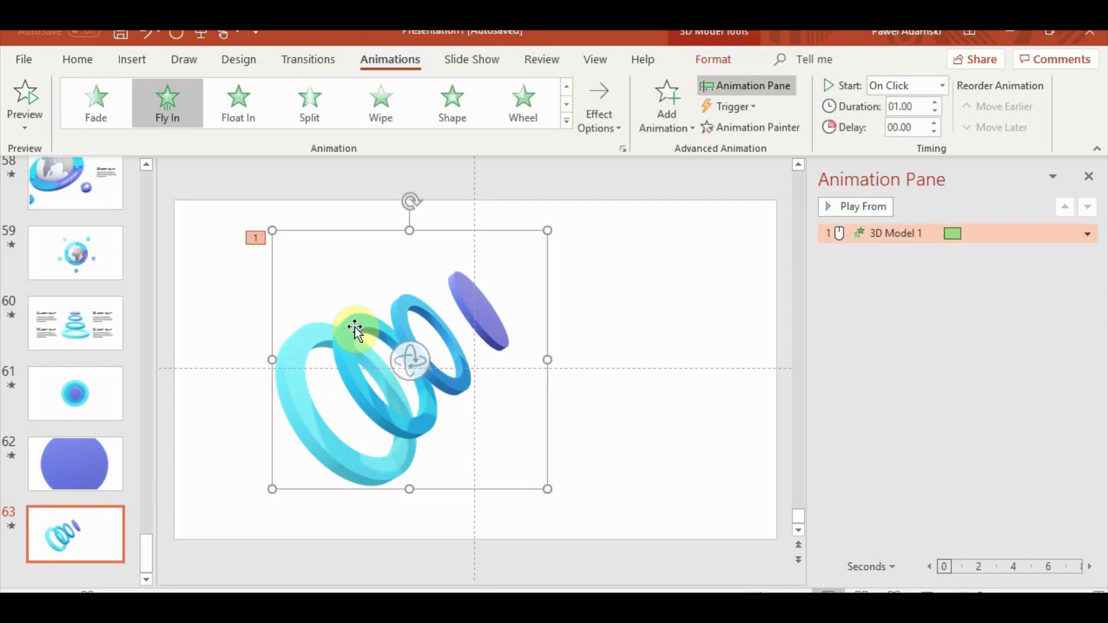
pyautogui.moveTo(354, 326); pyautogui.dragTo(426, 327)
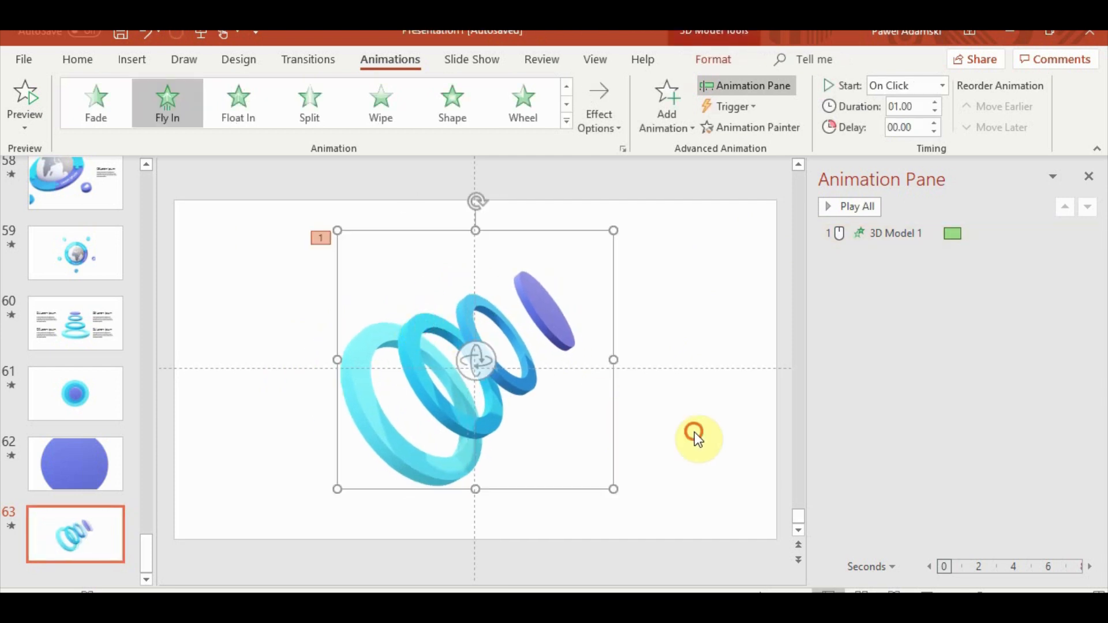
# Paste the four animated Lorem Ipsum text boxes onto slide 63 and renumber their headings 01, 02, 03 and 04
pyautogui.click(694, 431)
pyautogui.hotkey('ctrl', 'v')
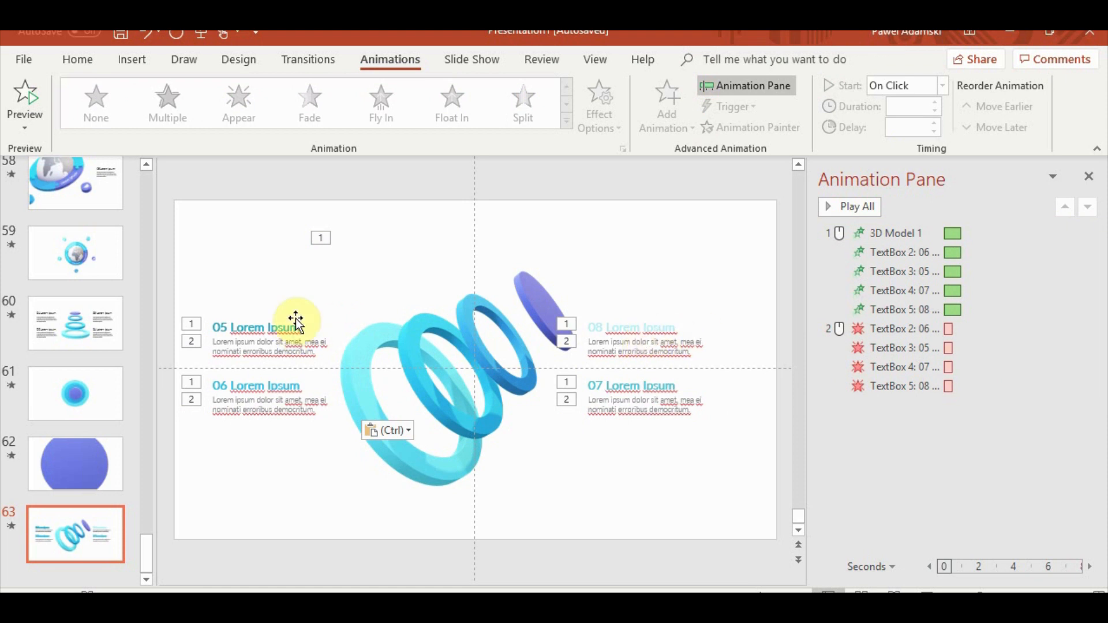
pyautogui.moveTo(227, 327); pyautogui.dragTo(213, 328)
pyautogui.write('01')
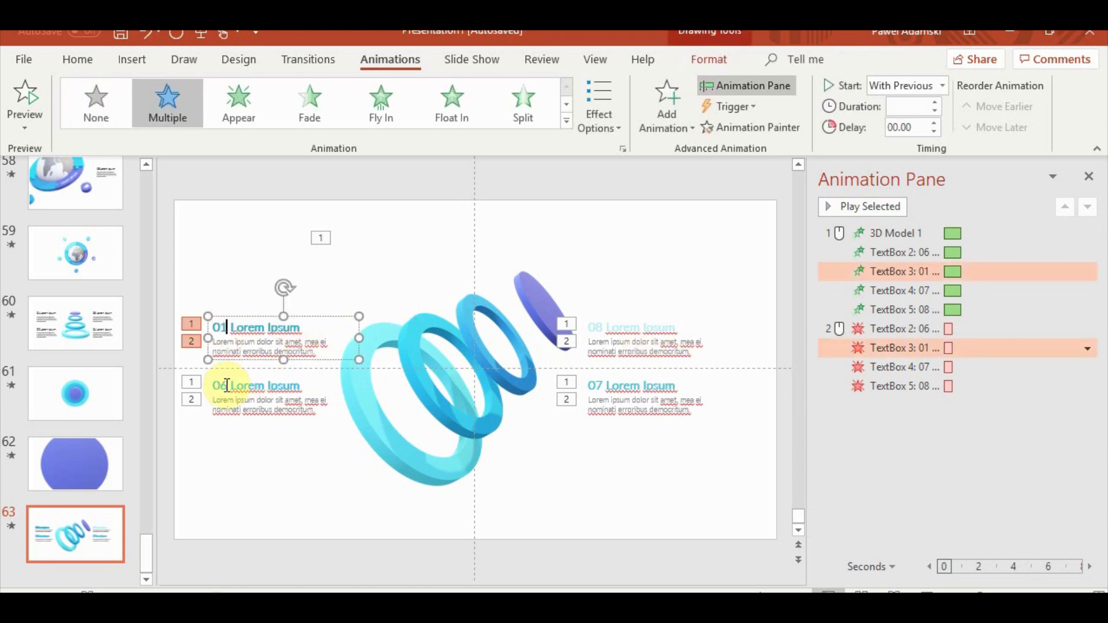
pyautogui.moveTo(227, 385); pyautogui.dragTo(212, 386)
pyautogui.write('02')
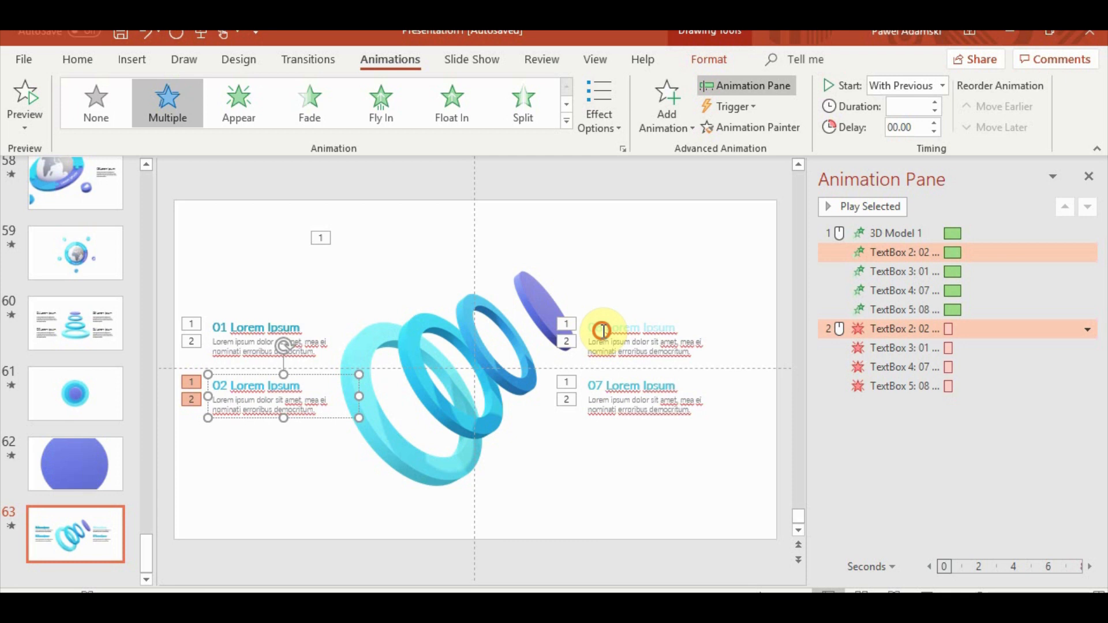
pyautogui.moveTo(602, 330); pyautogui.dragTo(595, 329)
pyautogui.write('03')
pyautogui.click(600, 386)
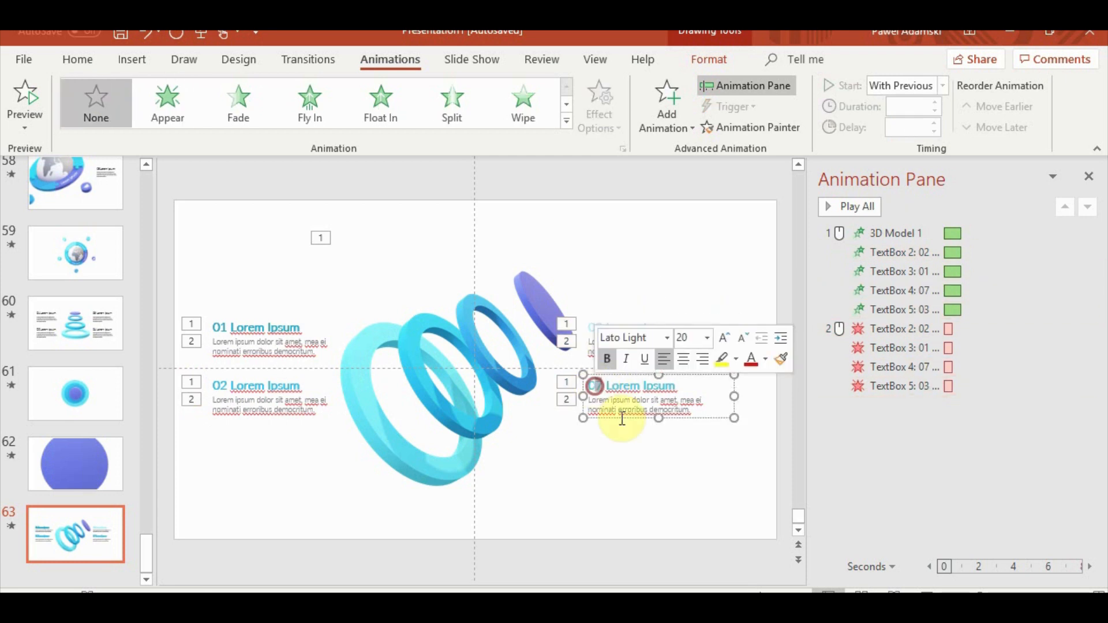
pyautogui.click(614, 433)
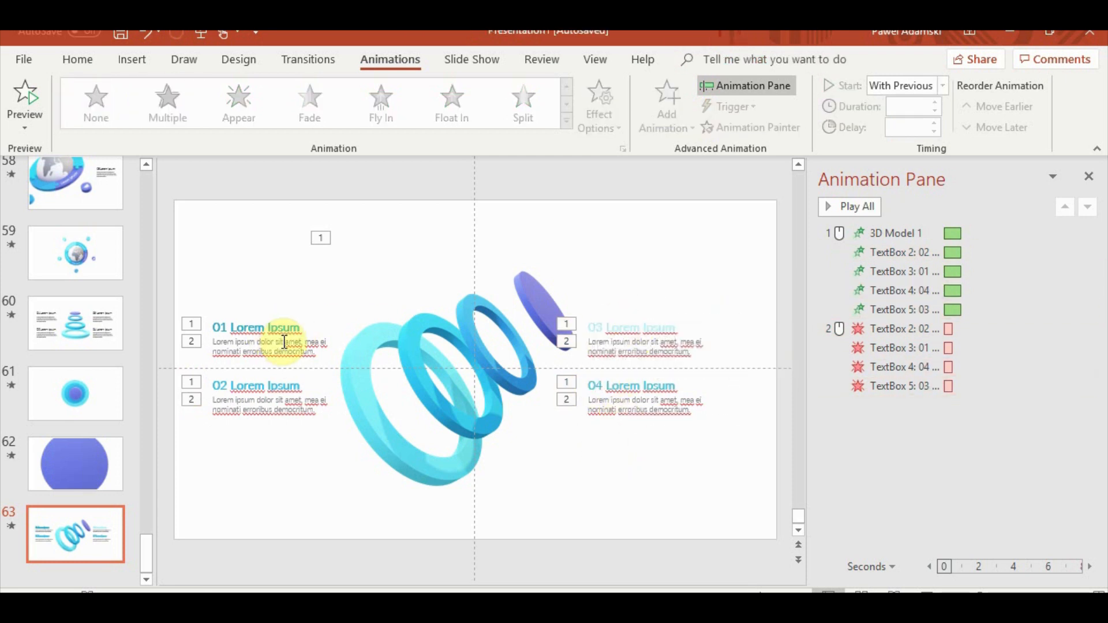
# Spread the text boxes vertically, moving 01 and 03 up and 02 and 04 down in matching rows
pyautogui.moveTo(284, 341); pyautogui.dragTo(261, 274)
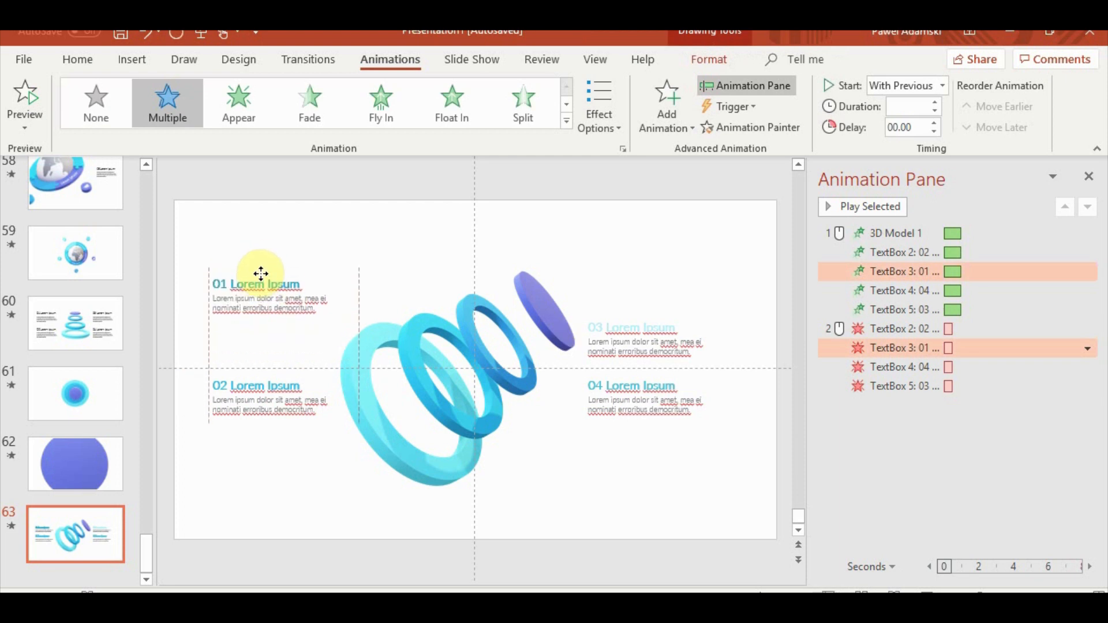
pyautogui.click(272, 378)
pyautogui.moveTo(260, 378); pyautogui.dragTo(263, 399)
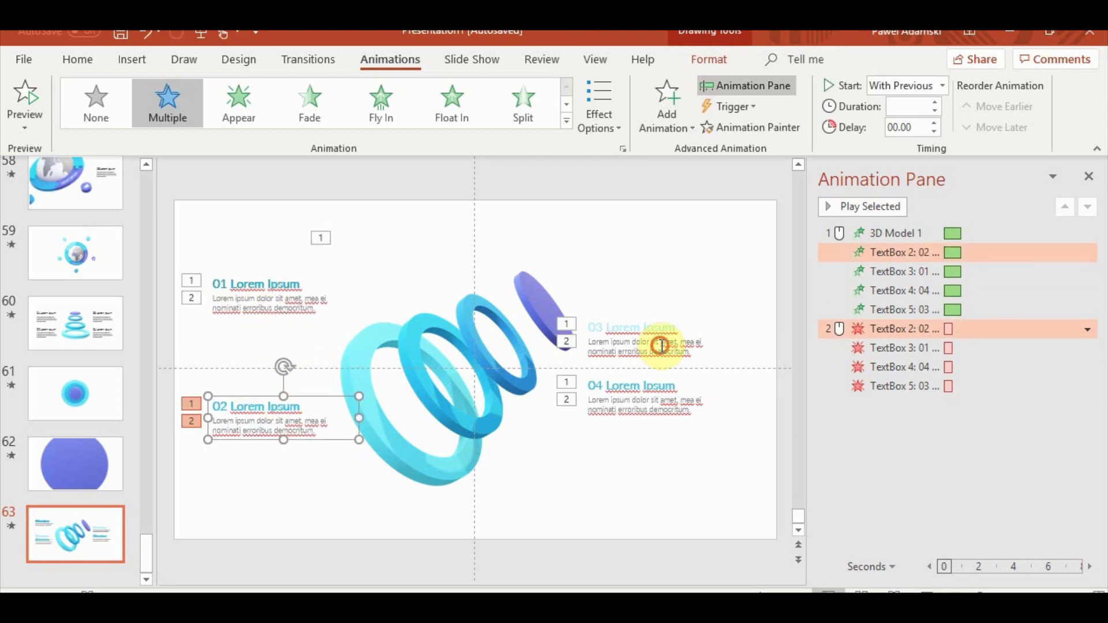
pyautogui.moveTo(661, 345); pyautogui.dragTo(640, 281)
pyautogui.click(645, 404)
pyautogui.moveTo(638, 375); pyautogui.dragTo(638, 397)
pyautogui.click(594, 475)
# Recolour the "01 Lorem Ipsum" heading with the Eyedropper, sampling the pale cyan of the largest ring
pyautogui.moveTo(314, 282); pyautogui.dragTo(210, 282)
pyautogui.click(72, 58)
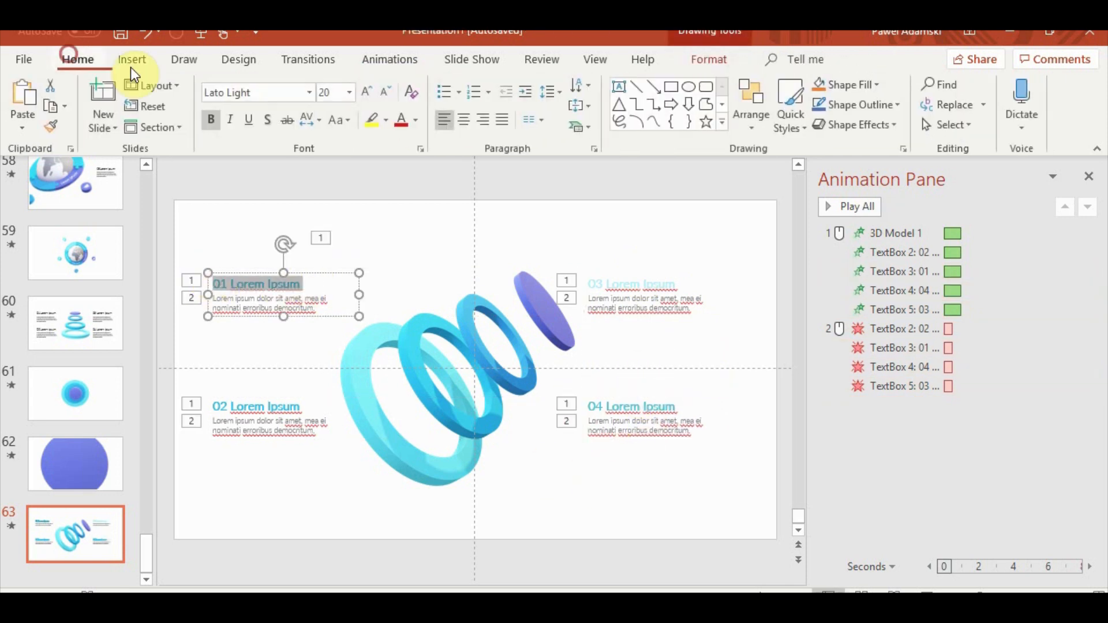
pyautogui.click(415, 119)
pyautogui.click(407, 327)
pyautogui.click(373, 372)
# Recolour the "02 Lorem Ipsum" heading with the Eyedropper, sampling the second-largest ring
pyautogui.click(345, 424)
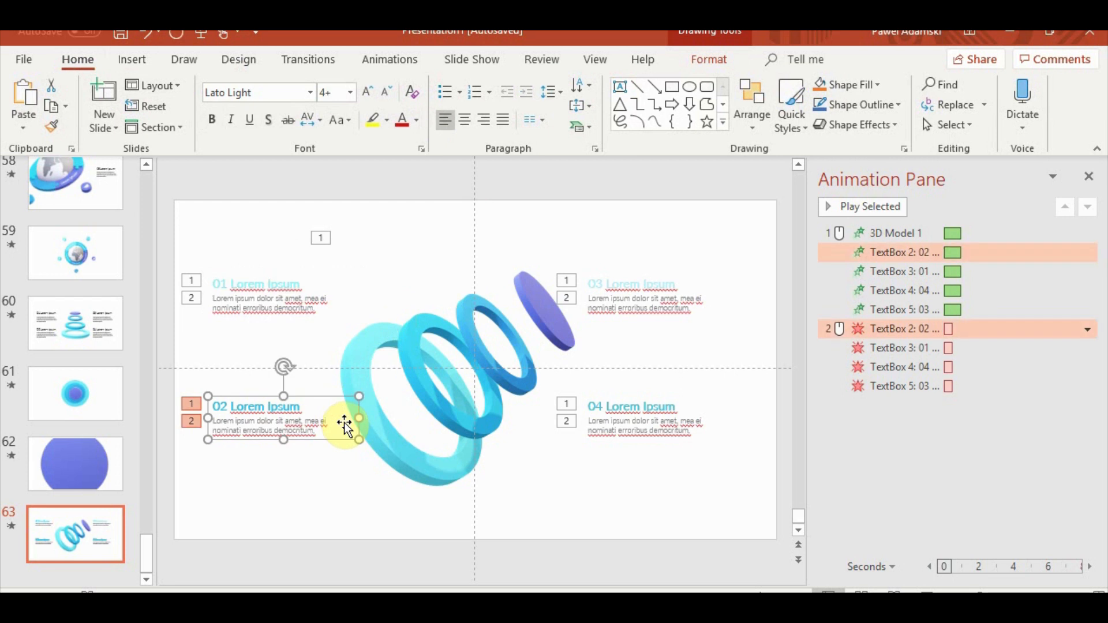
pyautogui.moveTo(302, 406); pyautogui.dragTo(152, 397)
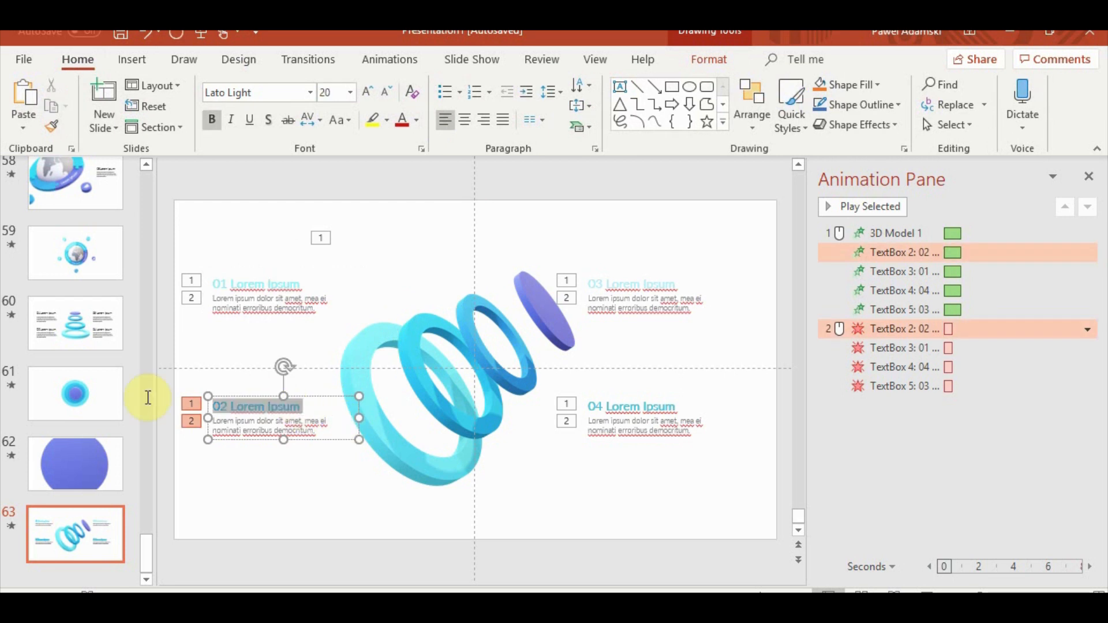
pyautogui.click(417, 120)
pyautogui.click(414, 328)
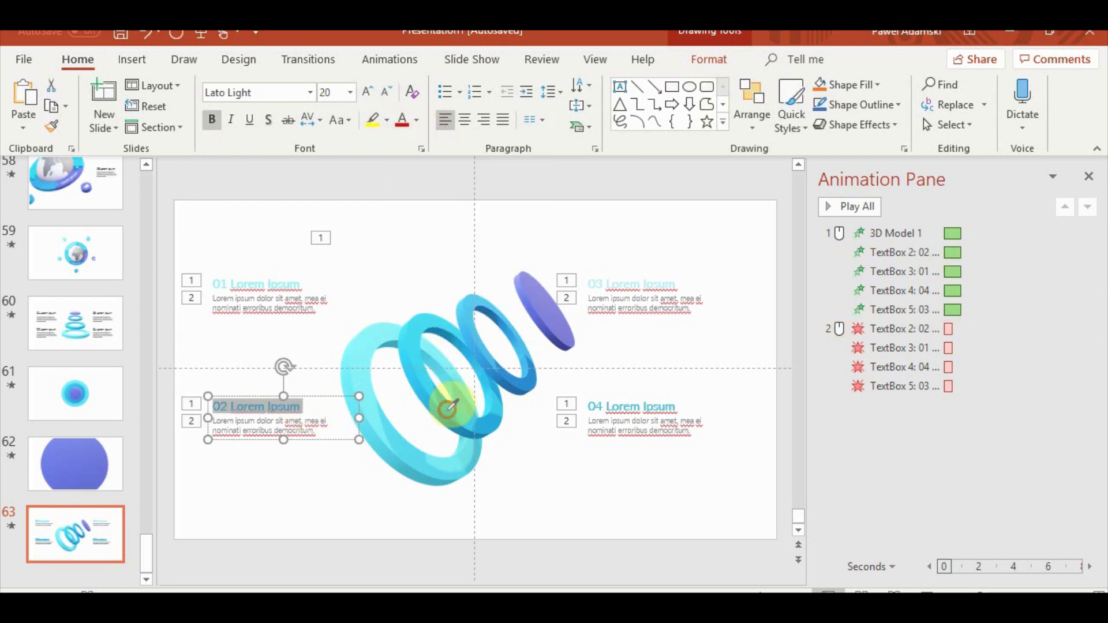
pyautogui.click(449, 407)
pyautogui.click(576, 465)
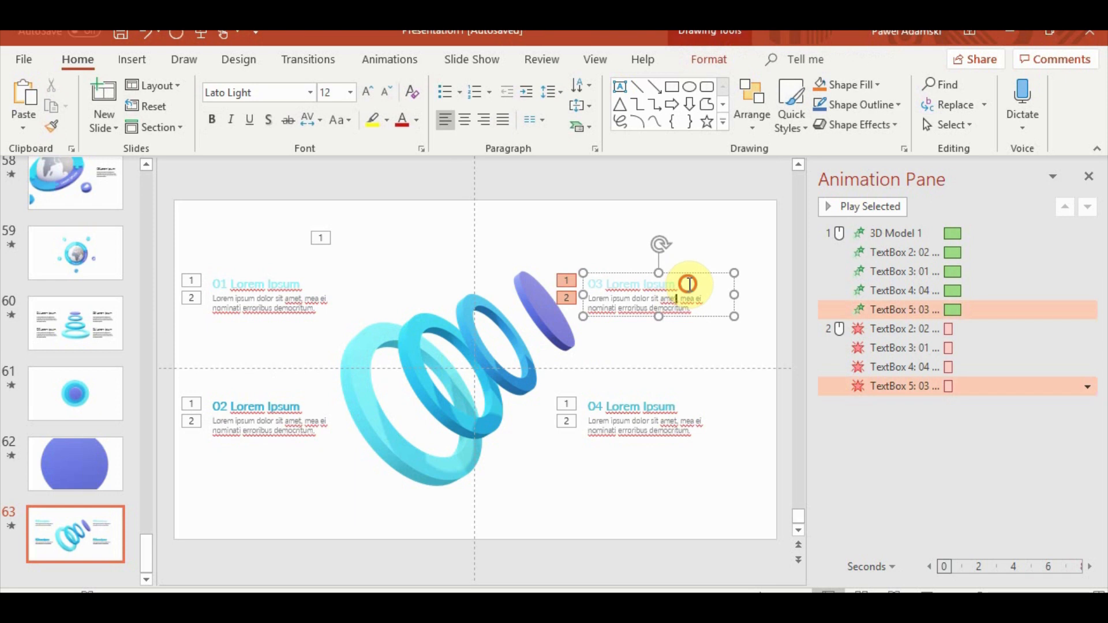
# Recolour the "03 Lorem Ipsum" heading with the Eyedropper, sampling the blue of the smallest ring
pyautogui.moveTo(687, 285); pyautogui.dragTo(571, 286)
pyautogui.click(417, 120)
pyautogui.click(461, 330)
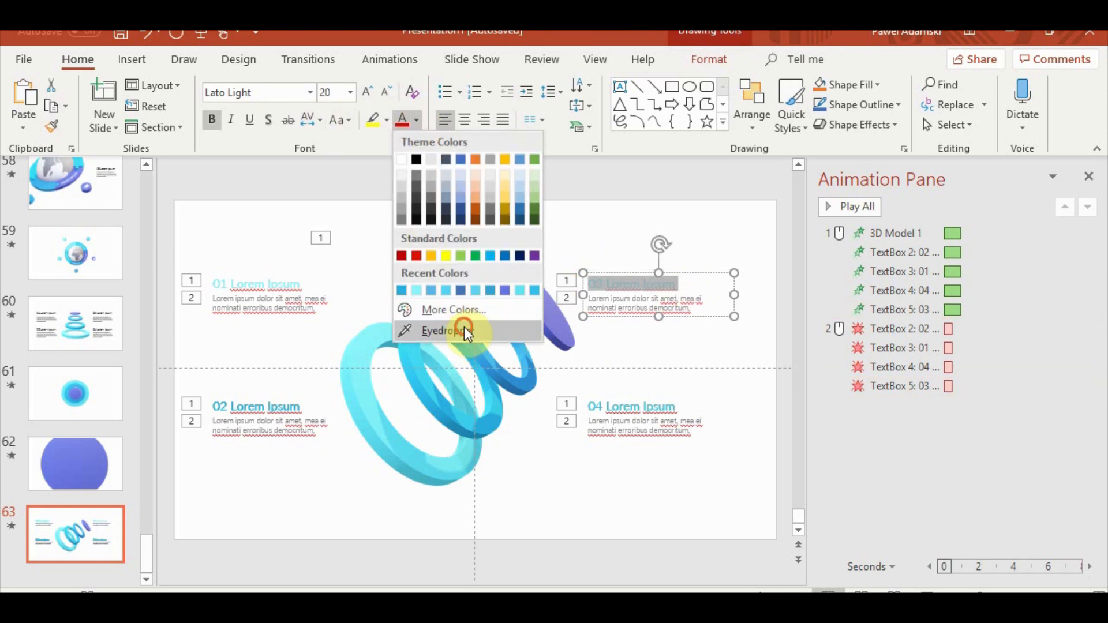
pyautogui.click(526, 372)
pyautogui.click(553, 386)
# Recolour the "04 Lorem Ipsum" heading with the Eyedropper, sampling the purple disc
pyautogui.moveTo(676, 407); pyautogui.dragTo(564, 403)
pyautogui.click(416, 120)
pyautogui.click(439, 331)
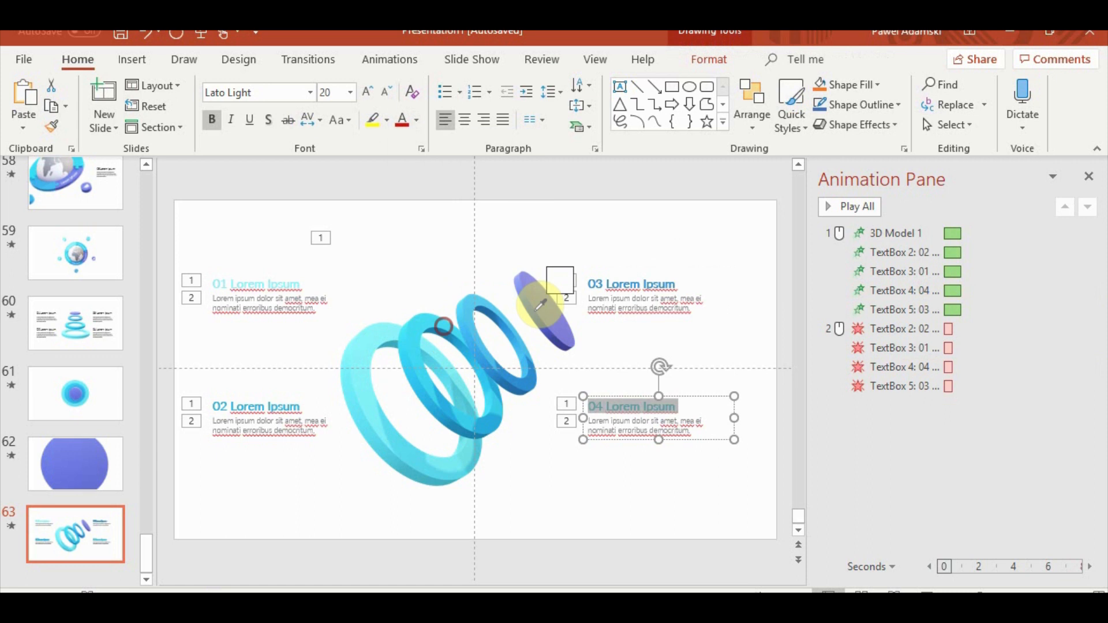
pyautogui.click(545, 309)
pyautogui.click(691, 380)
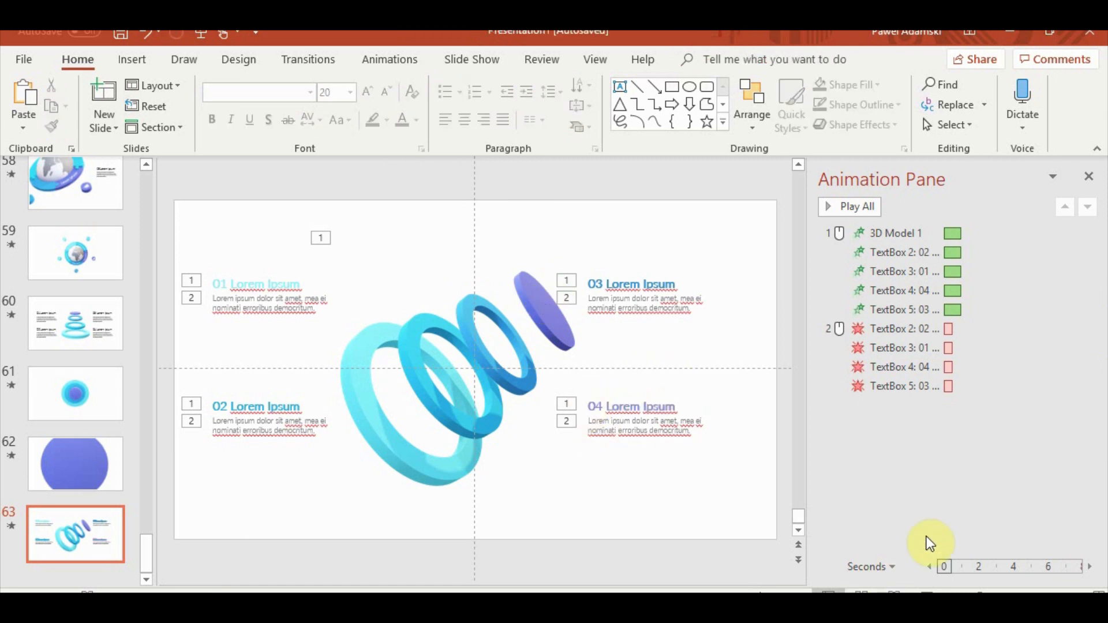
# Play slide 63 full screen to check the rings and text box entrances, and return to editing
pyautogui.click(921, 600)
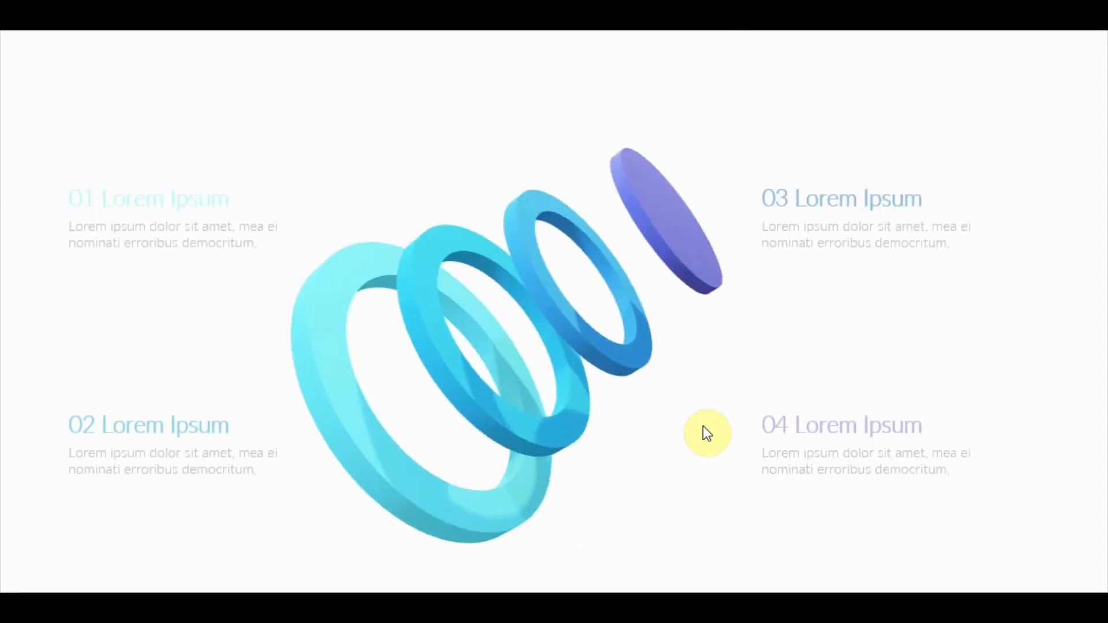
pyautogui.press('Escape')
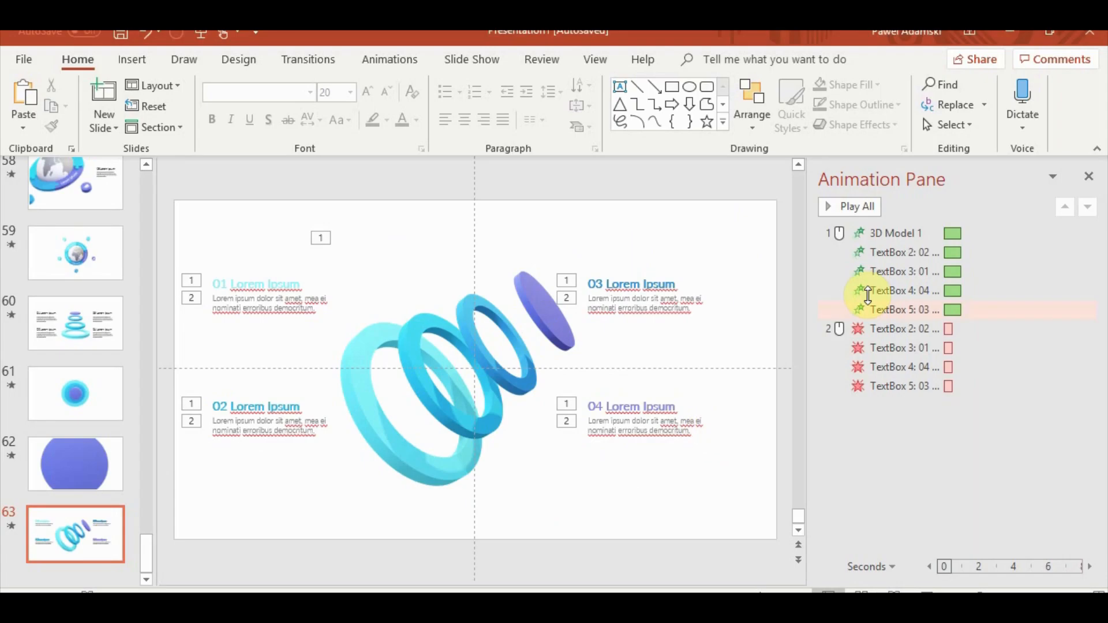
pyautogui.click(471, 345)
# Set the delay of the four text boxes' Float In entrances to 0.75 seconds and preview the slide
pyautogui.click(888, 252)
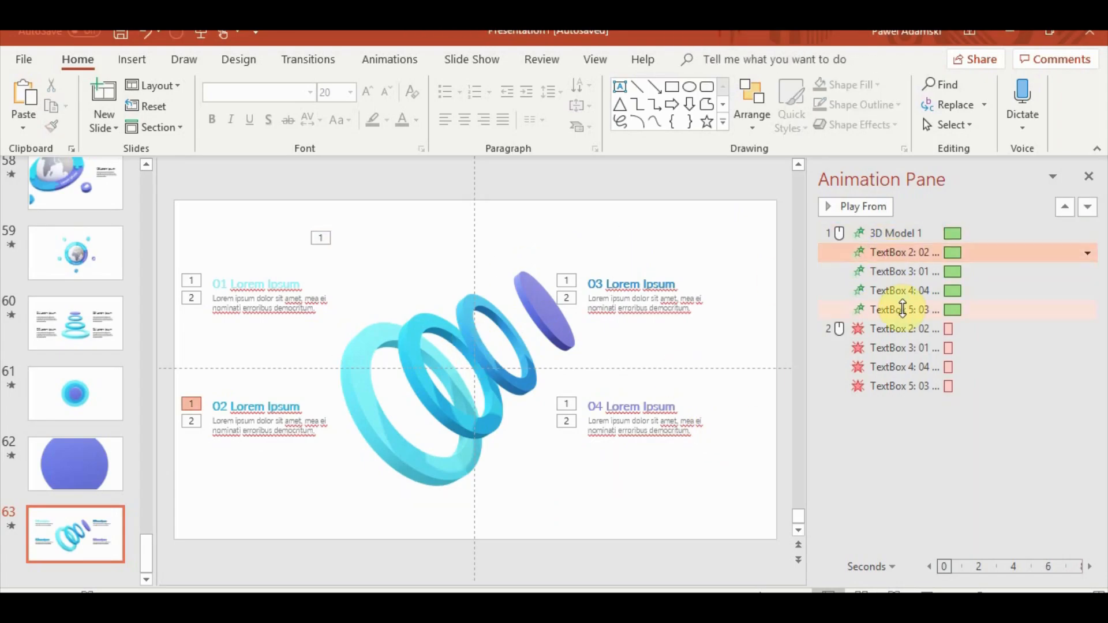
pyautogui.keyDown('shift'); pyautogui.click(900, 309); pyautogui.keyUp('shift')
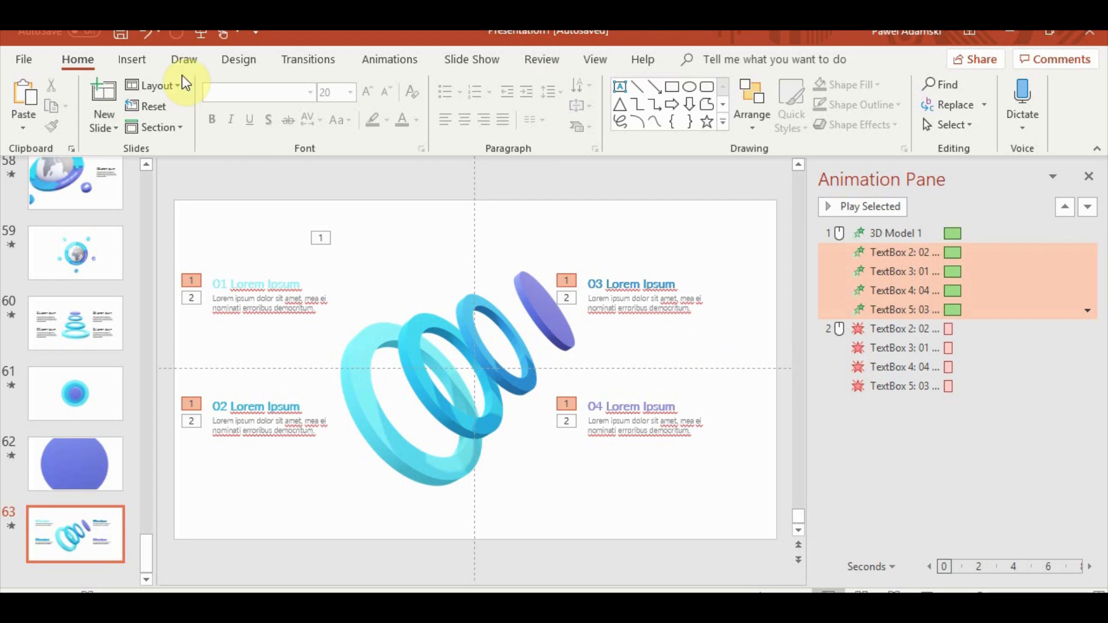
pyautogui.click(404, 57)
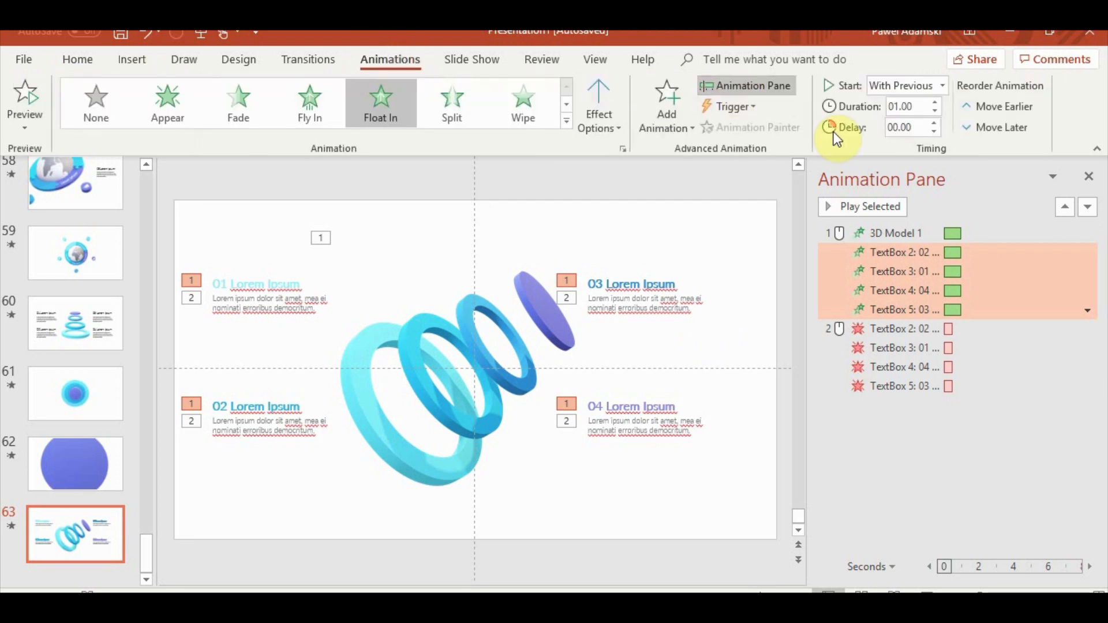
pyautogui.click(933, 121)
pyautogui.click(933, 120)
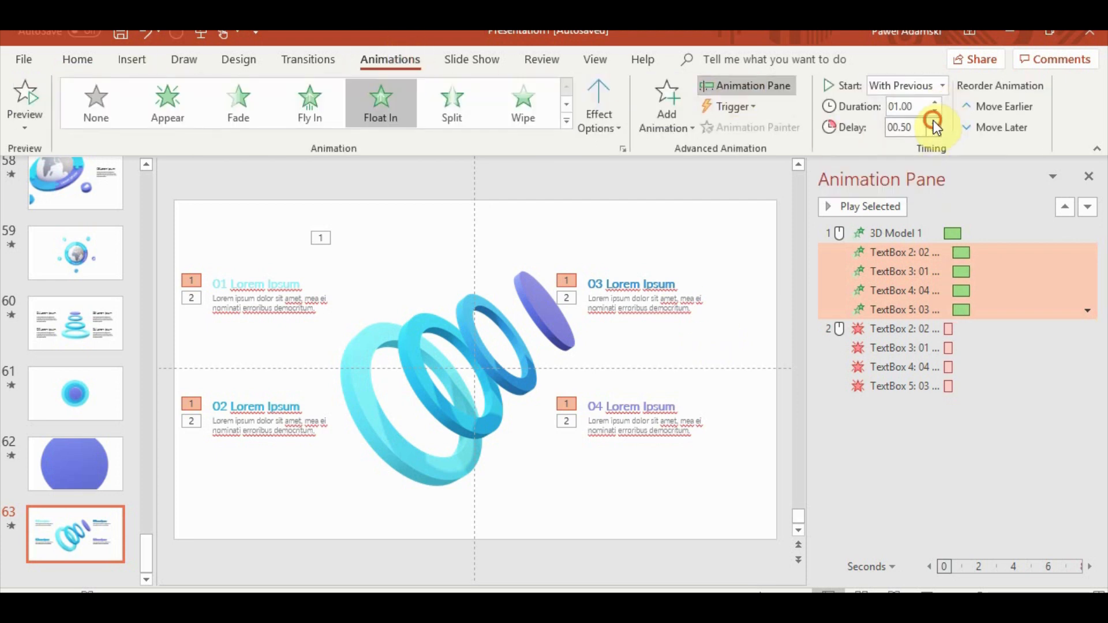
pyautogui.click(933, 120)
pyautogui.click(893, 593)
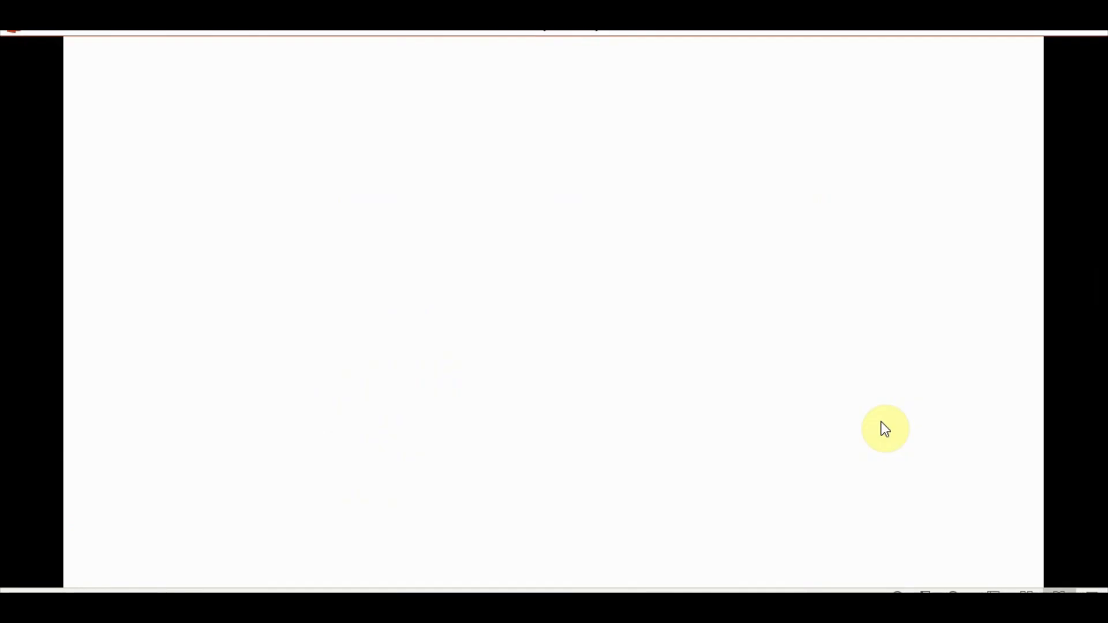
pyautogui.click(880, 421)
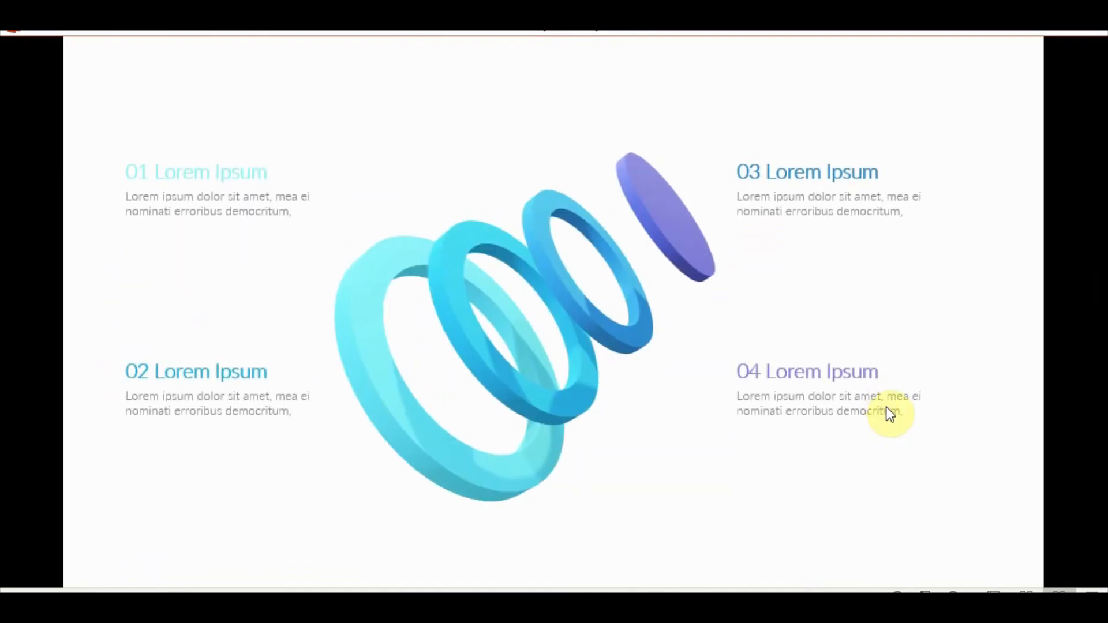
pyautogui.press('Escape')
# Set both the duration and the delay of the text boxes' Float In entrances to 0.50 seconds, previewing the slide to check the timing
pyautogui.click(935, 111)
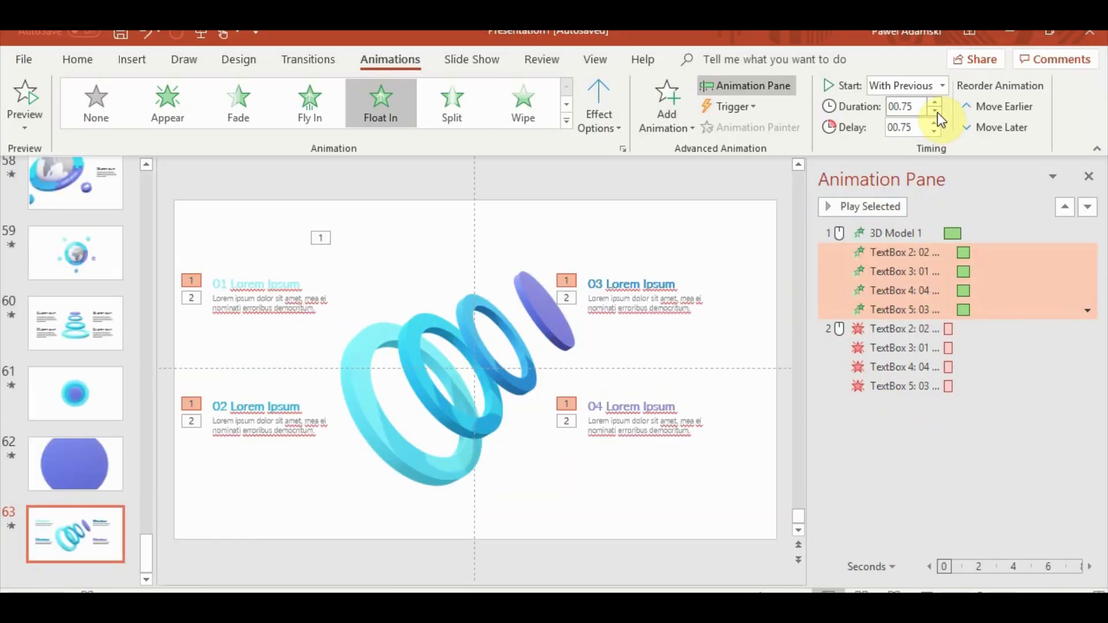
pyautogui.click(934, 131)
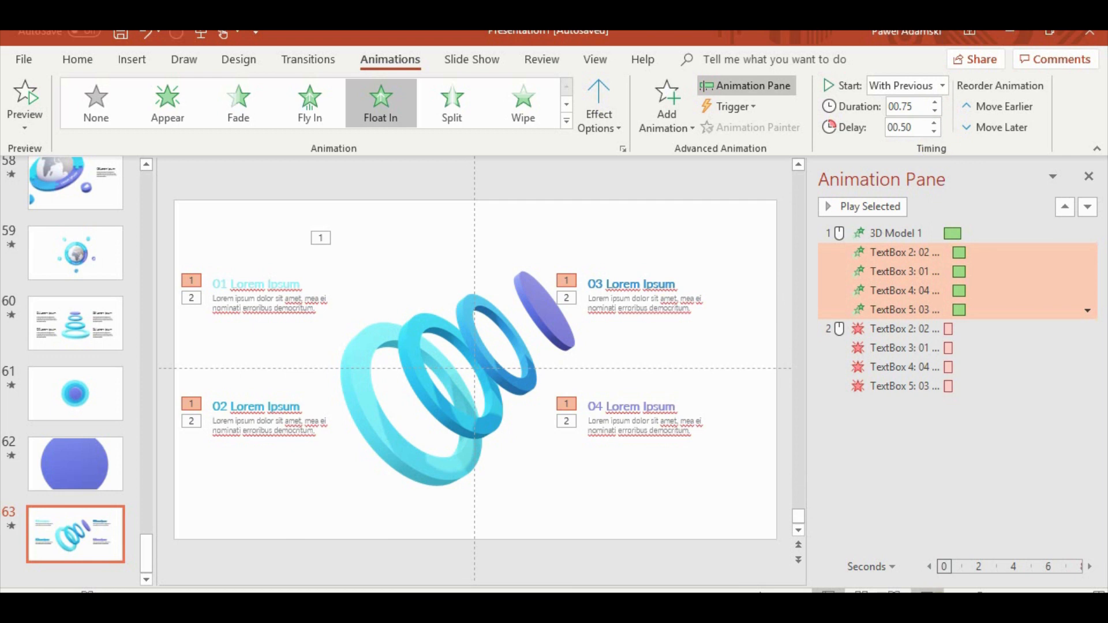
pyautogui.click(894, 592)
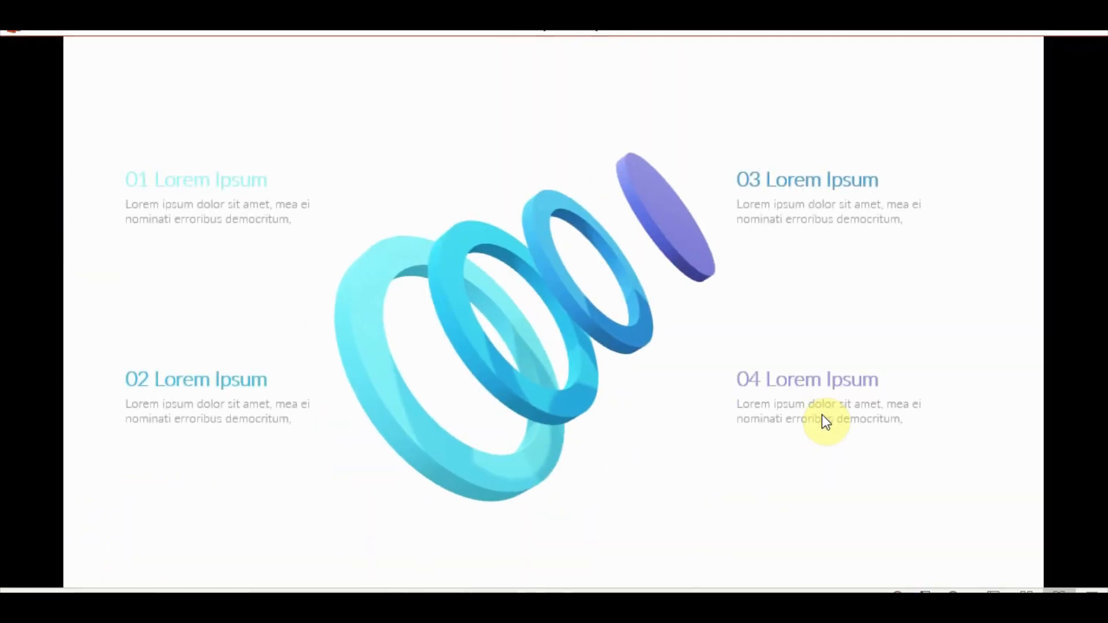
pyautogui.press('Escape')
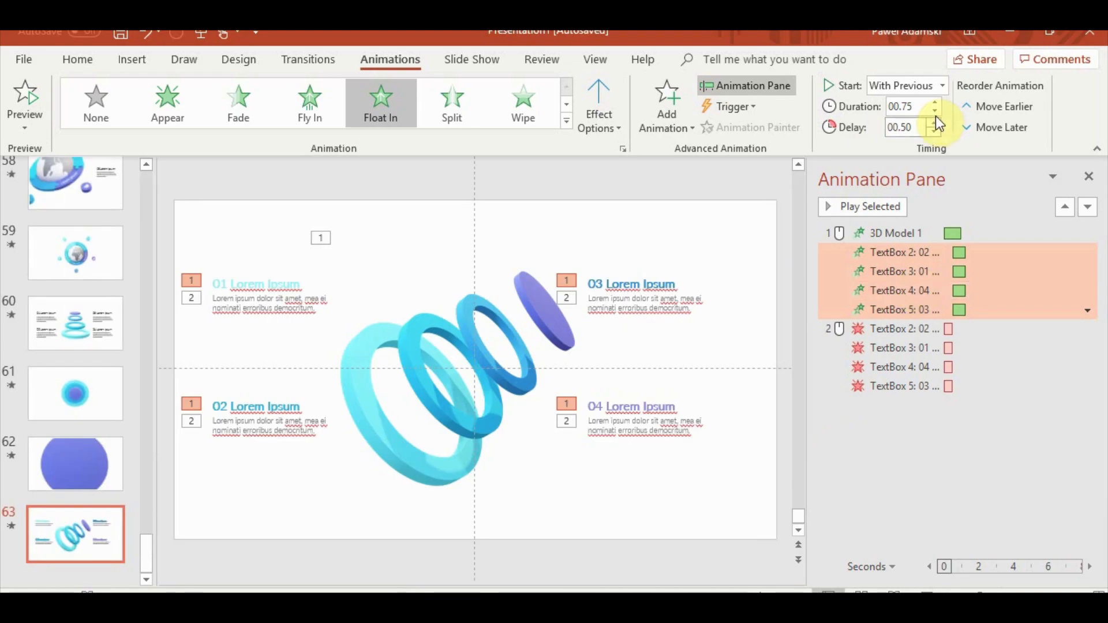
pyautogui.click(893, 591)
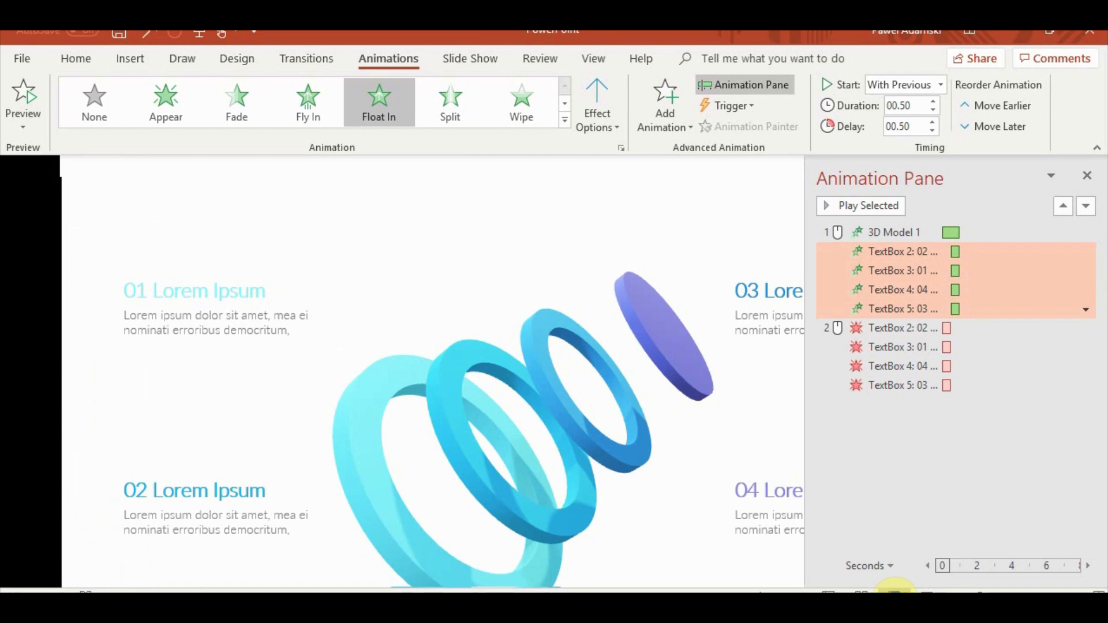
pyautogui.click(884, 500)
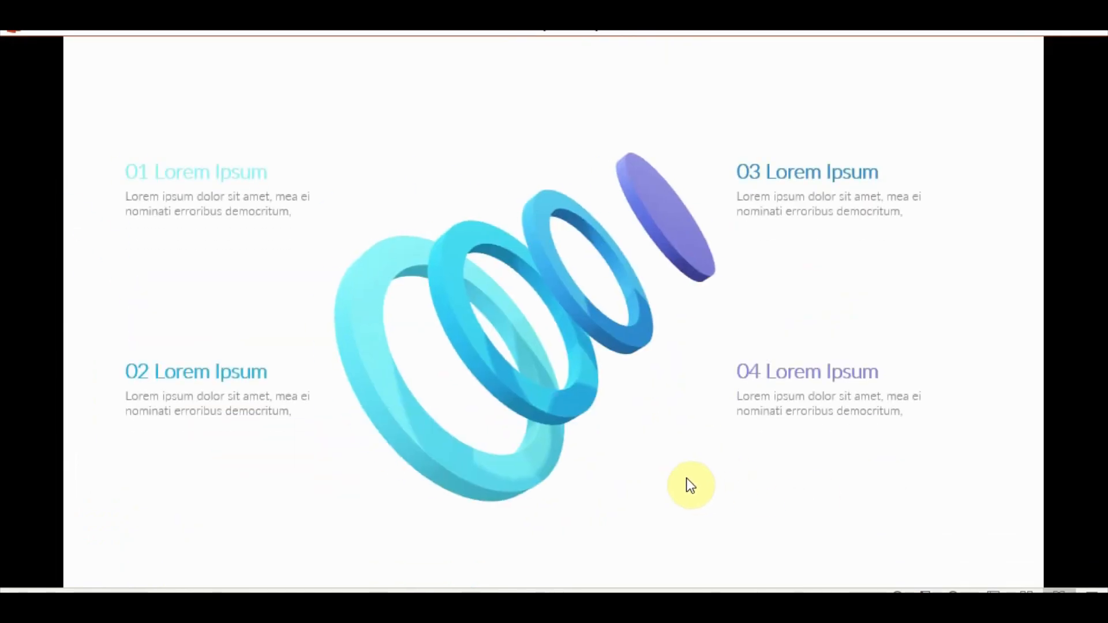
# End the slide show and change the entrances of text boxes 01 and 02 to Fly In with direction From Left
pyautogui.press('Escape')
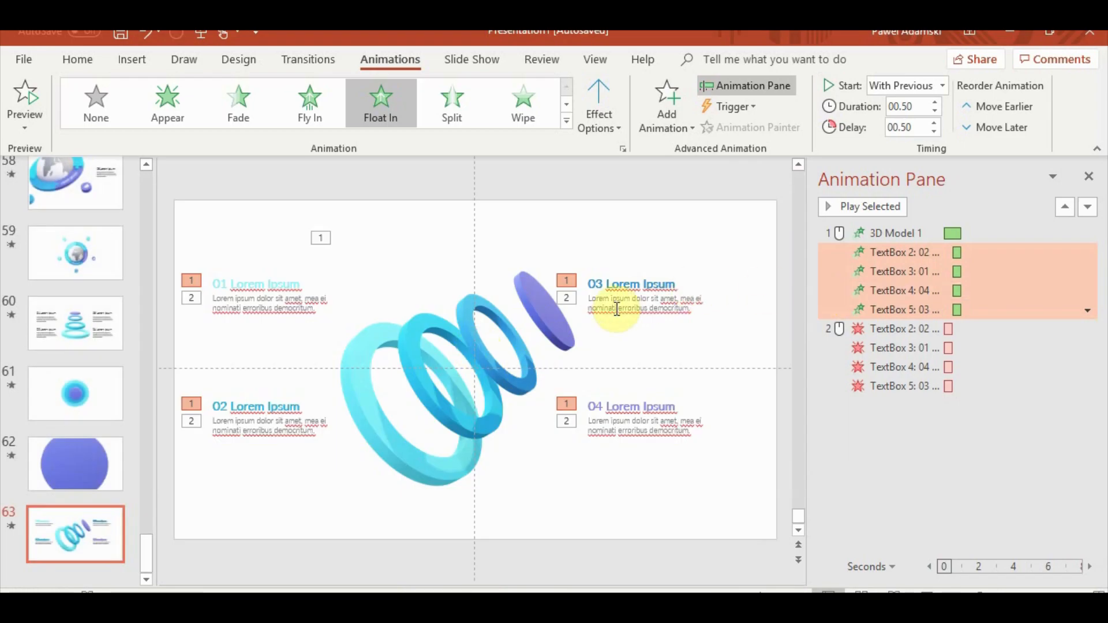
pyautogui.click(889, 252)
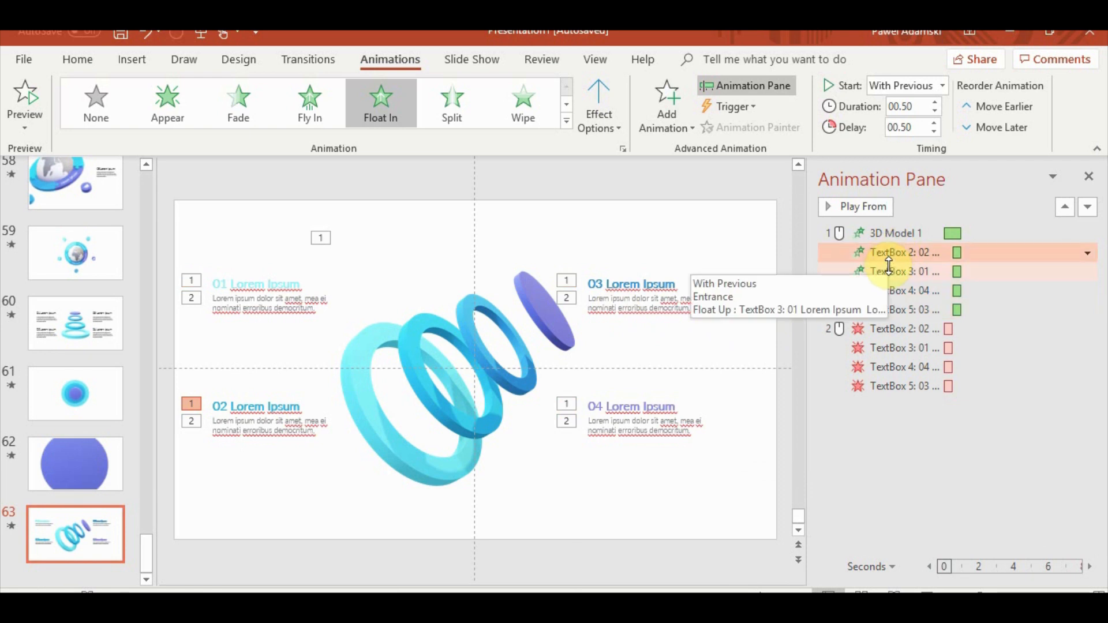
pyautogui.keyDown('shift'); pyautogui.click(889, 269); pyautogui.keyUp('shift')
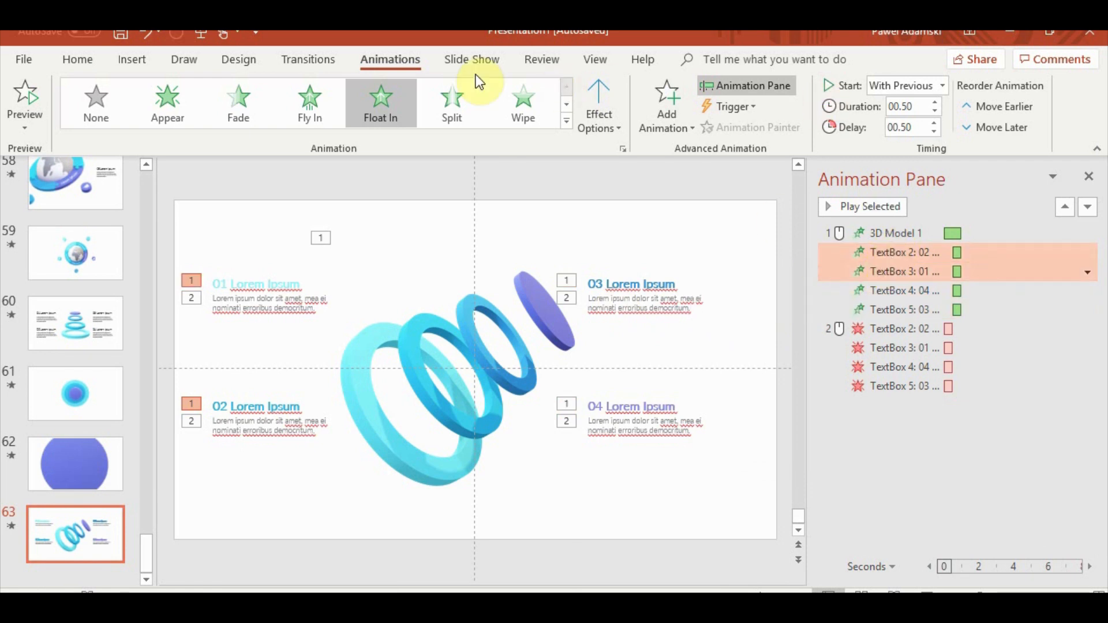
pyautogui.click(314, 113)
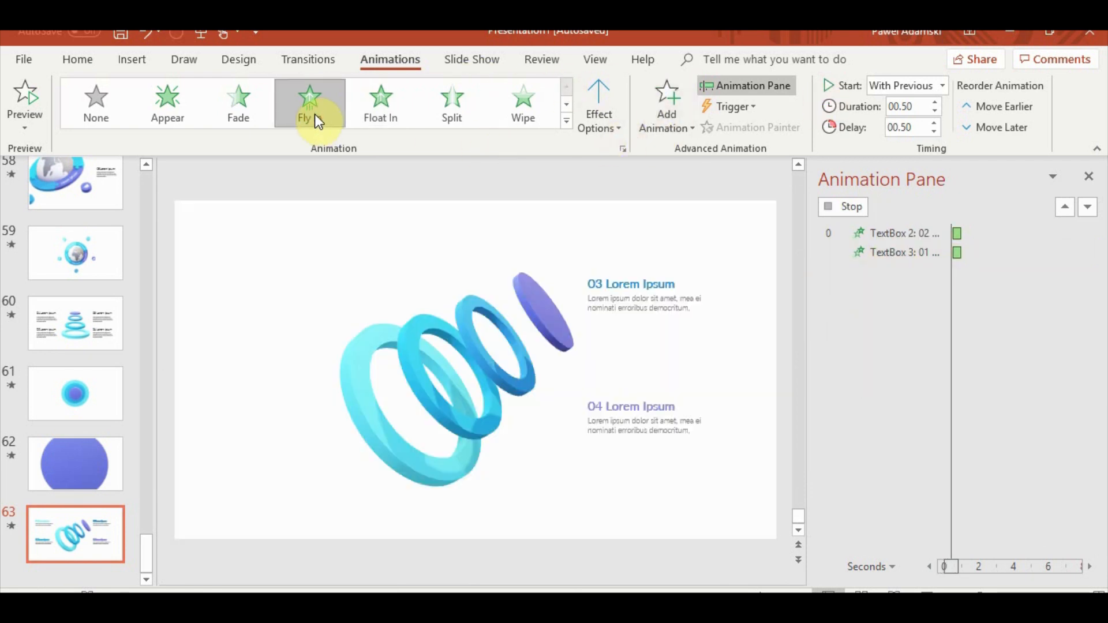
pyautogui.click(600, 123)
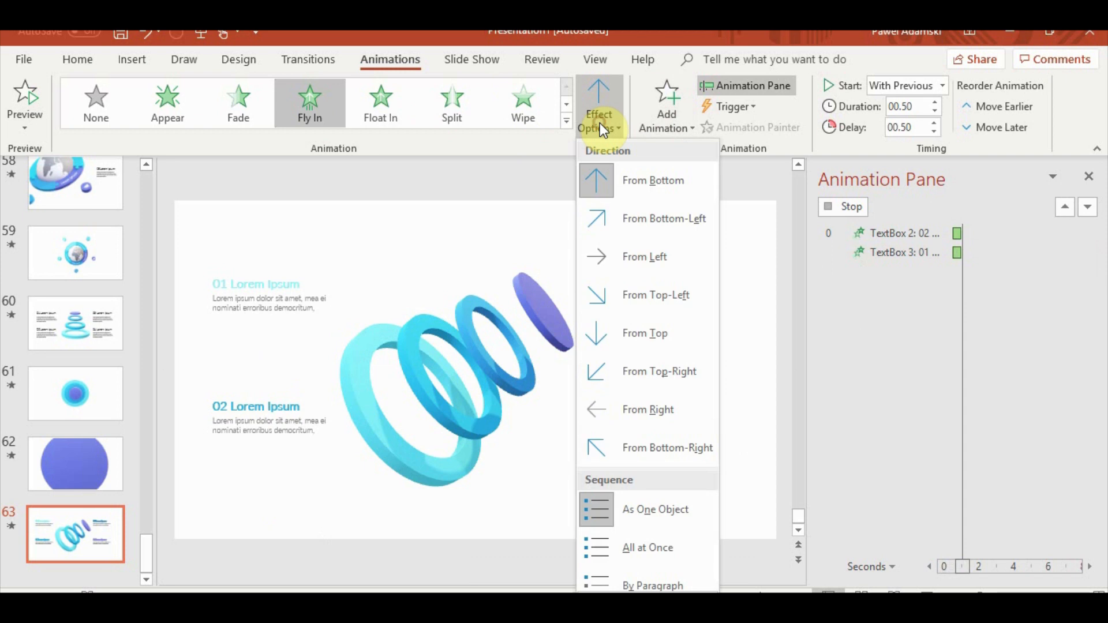
pyautogui.click(631, 265)
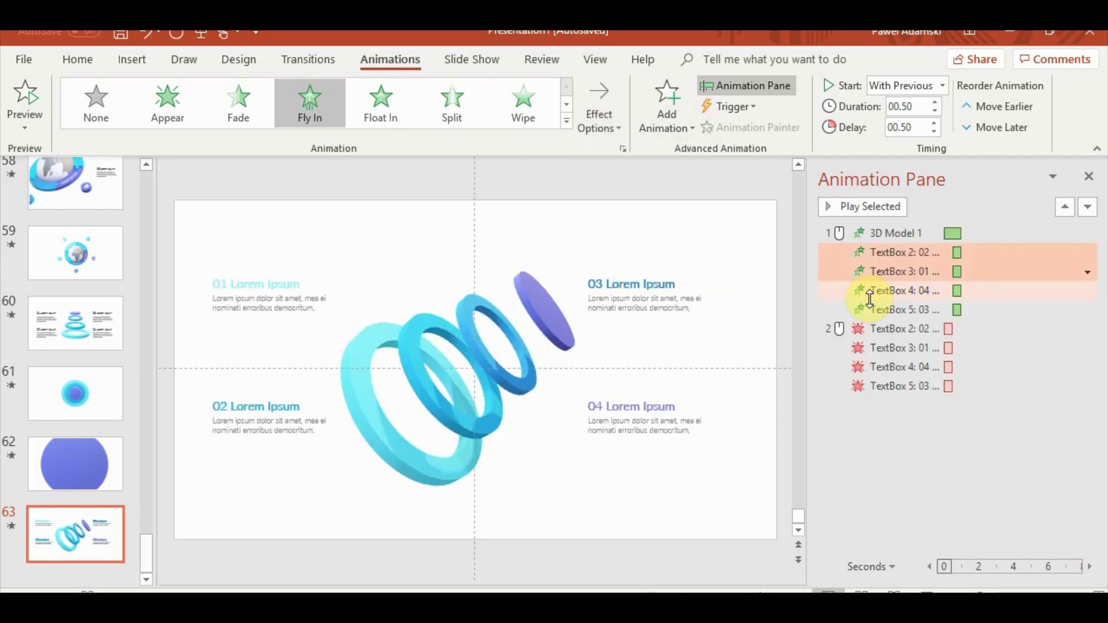
# Change the entrances of text boxes 03 and 04 to Fly In with direction From Right
pyautogui.click(923, 290)
pyautogui.keyDown('shift'); pyautogui.click(923, 309); pyautogui.keyUp('shift')
pyautogui.click(600, 121)
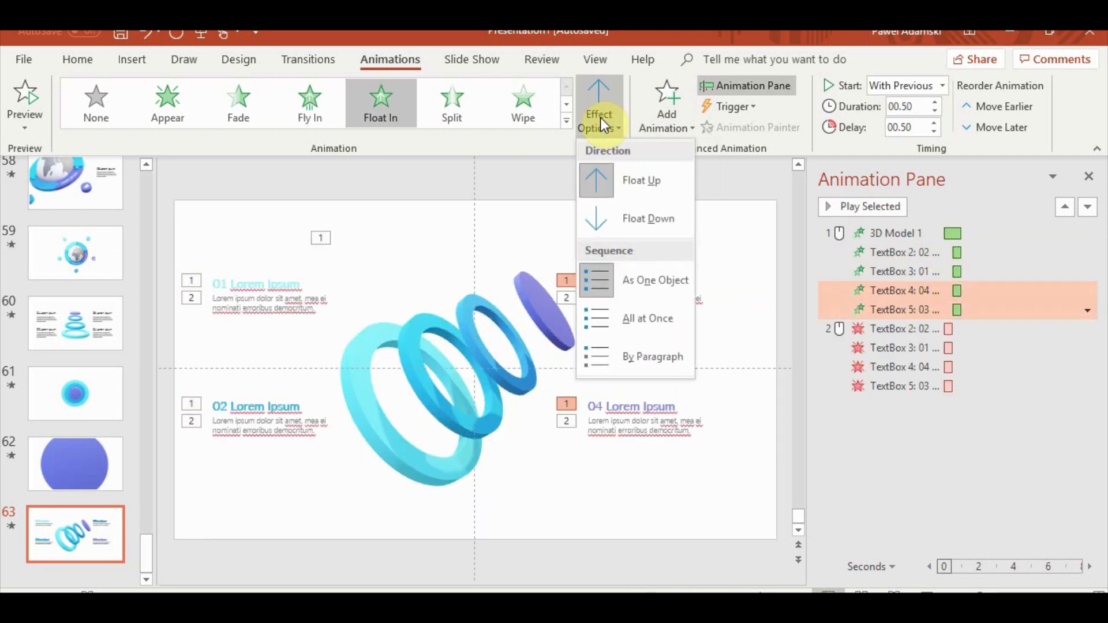
pyautogui.click(600, 117)
pyautogui.click(310, 103)
pyautogui.click(598, 118)
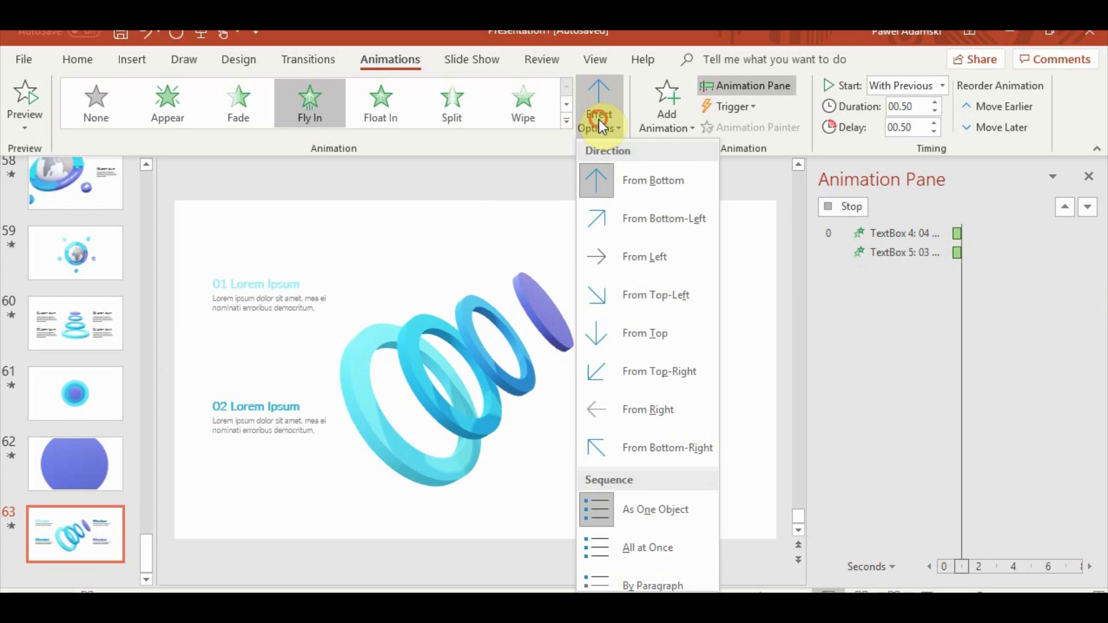
pyautogui.click(597, 119)
pyautogui.click(598, 119)
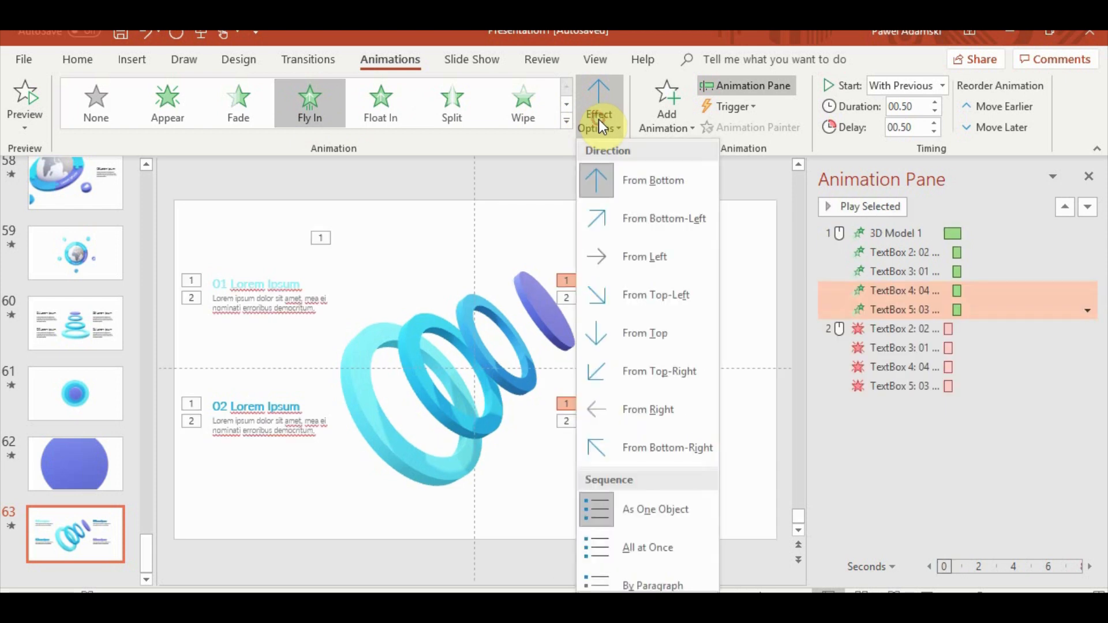
pyautogui.click(633, 408)
# Set the duration of all four text boxes' Fly In entrances to 1.00 second and review their effect options
pyautogui.keyDown('shift'); pyautogui.click(932, 251); pyautogui.keyUp('shift')
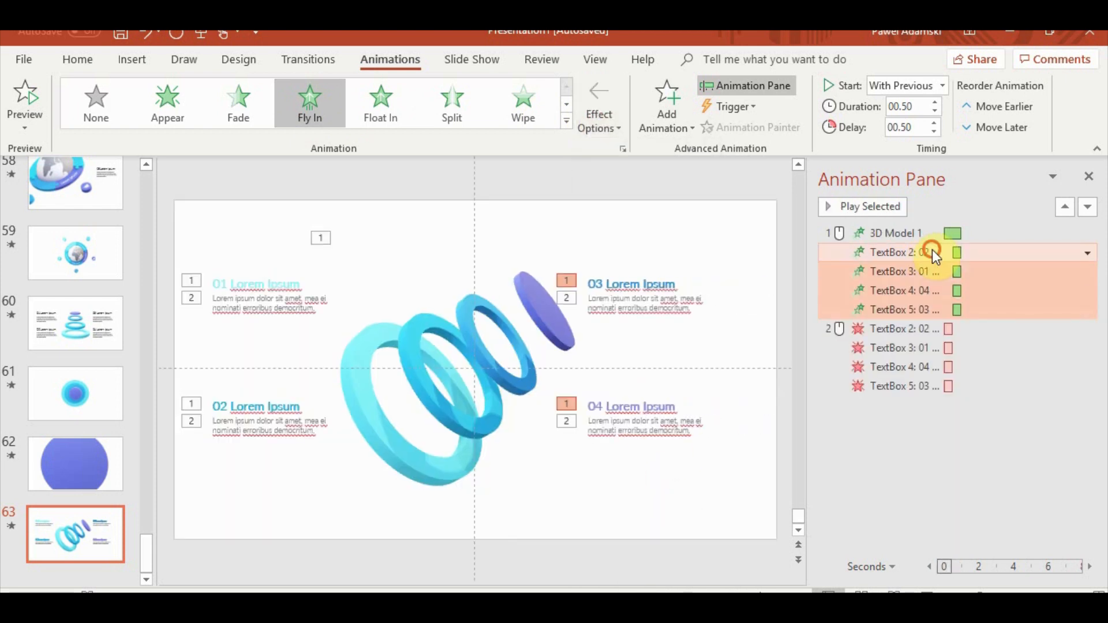
pyautogui.click(932, 103)
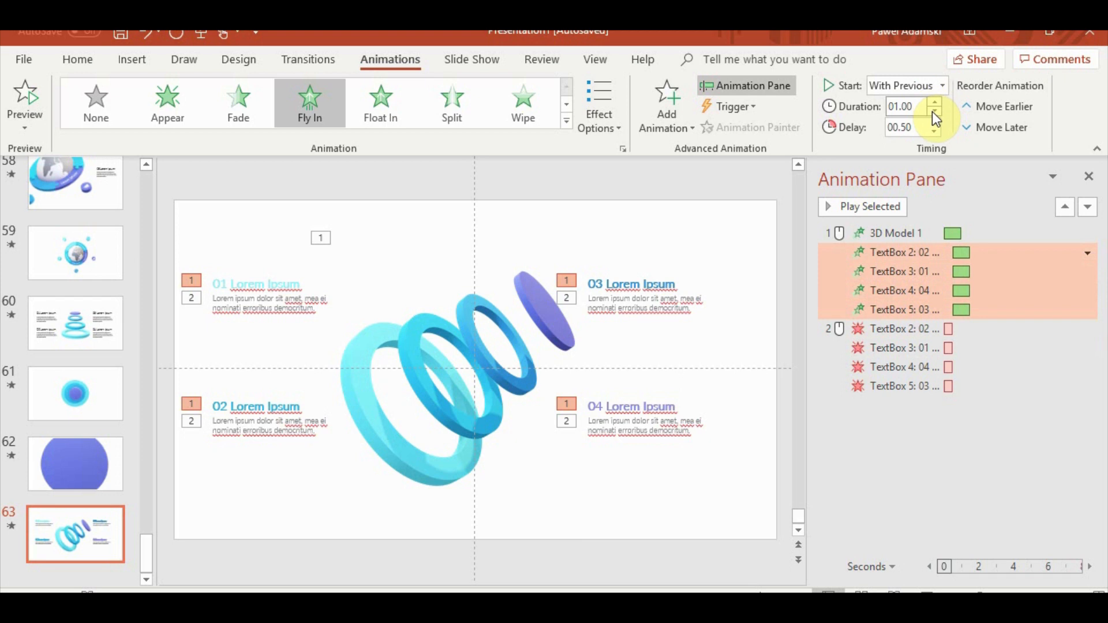
pyautogui.click(1087, 253)
pyautogui.click(989, 352)
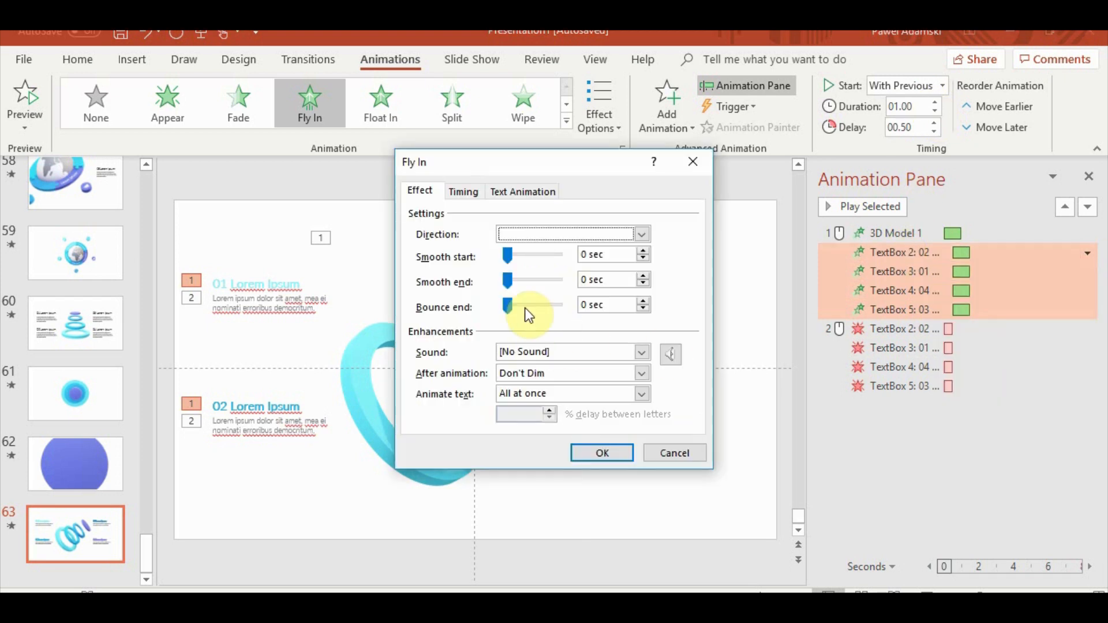
pyautogui.click(594, 454)
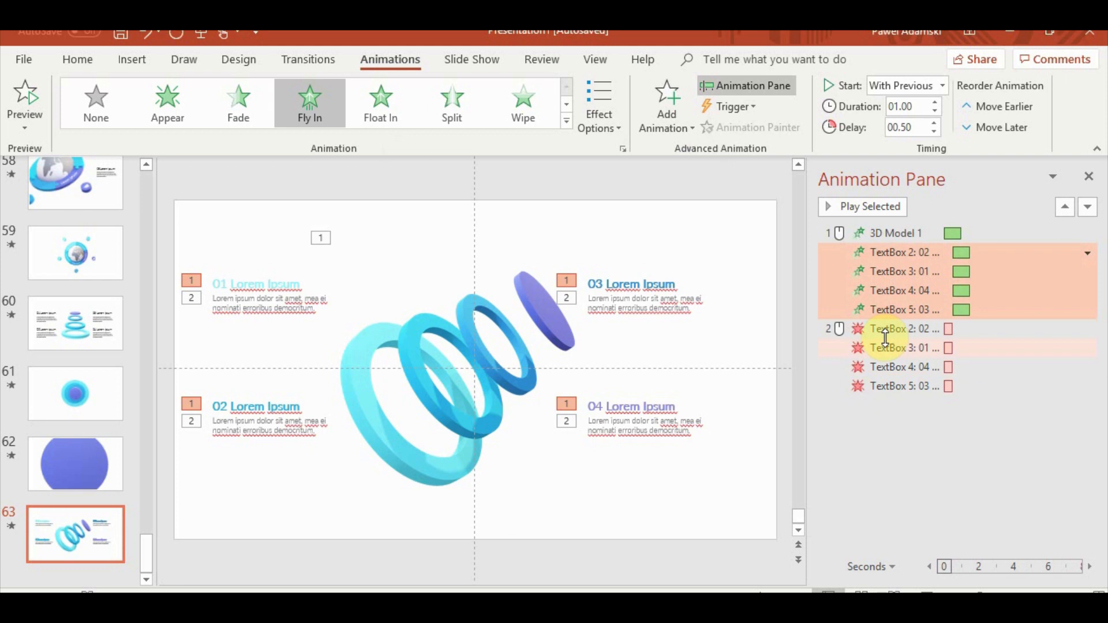
# Preview the animations from the text boxes' Fade exits, and add a Leave exit animation to the rings 3D model
pyautogui.click(891, 329)
pyautogui.click(863, 206)
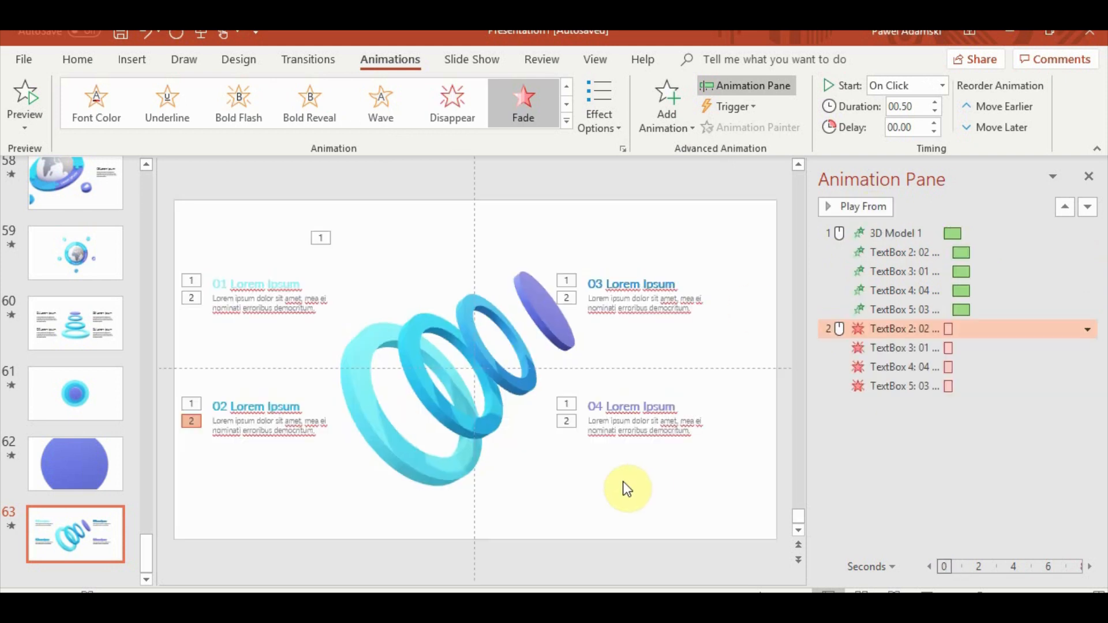
pyautogui.click(452, 353)
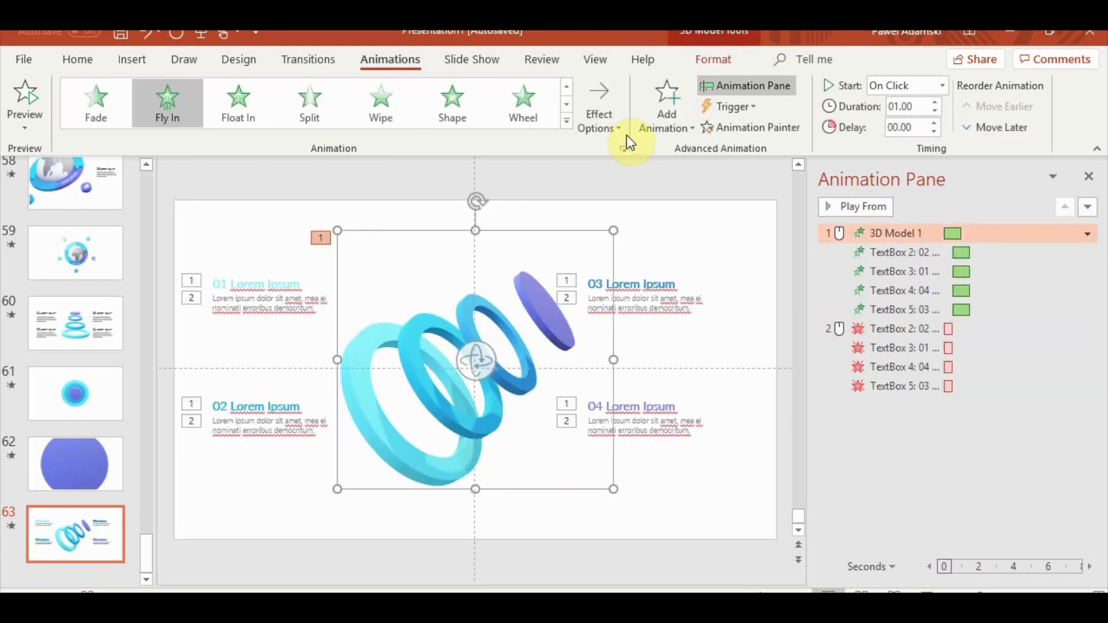
pyautogui.click(664, 104)
pyautogui.click(949, 179)
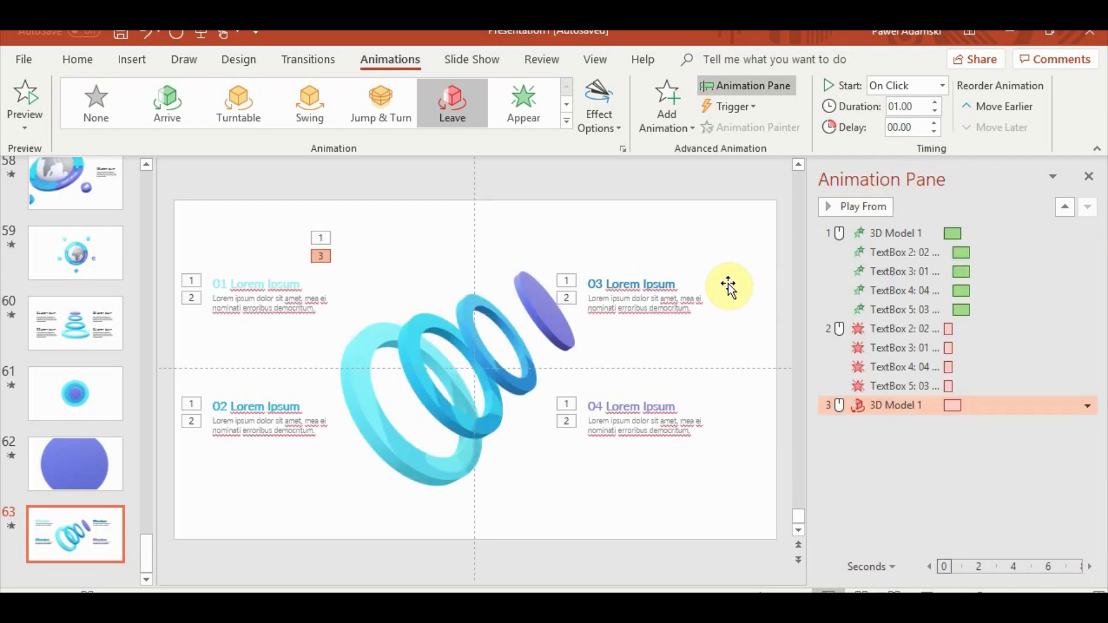
# Make the rings model's Leave exit start With Previous with a 0.80-second duration, and preview it
pyautogui.click(1087, 406)
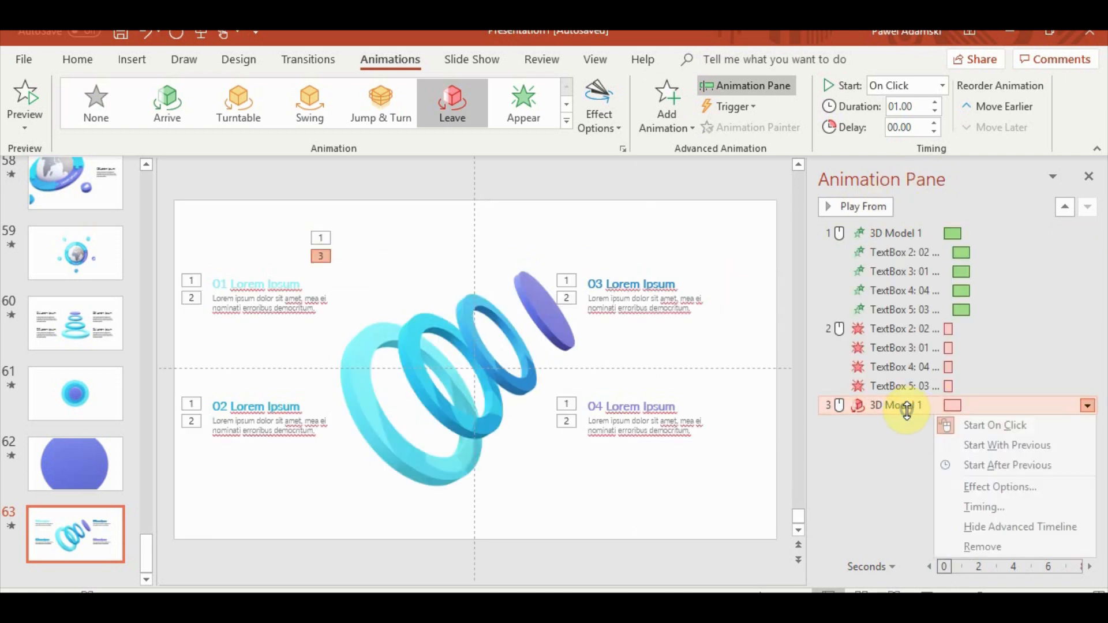
pyautogui.click(983, 446)
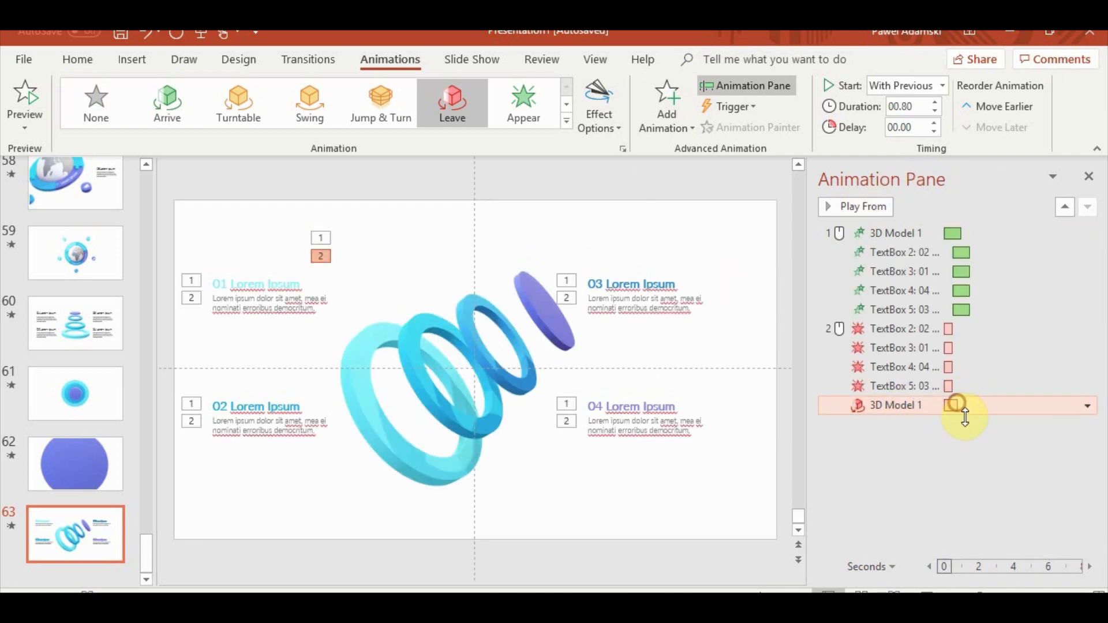
pyautogui.click(870, 210)
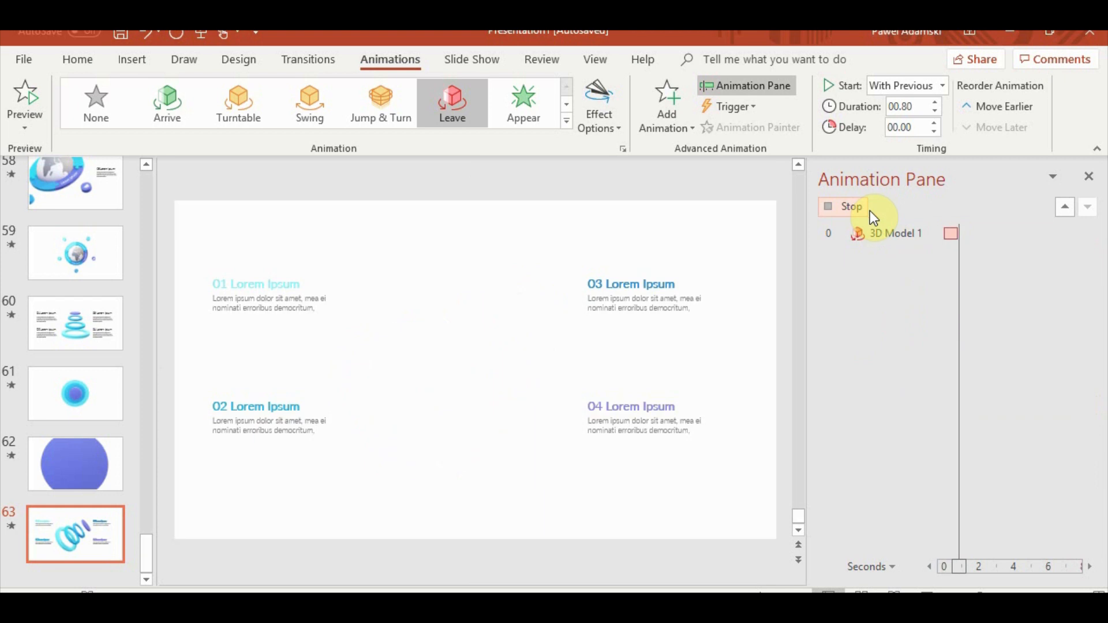
# Open slide 60 and play it full screen to check the transition through the ring slides
pyautogui.click(91, 321)
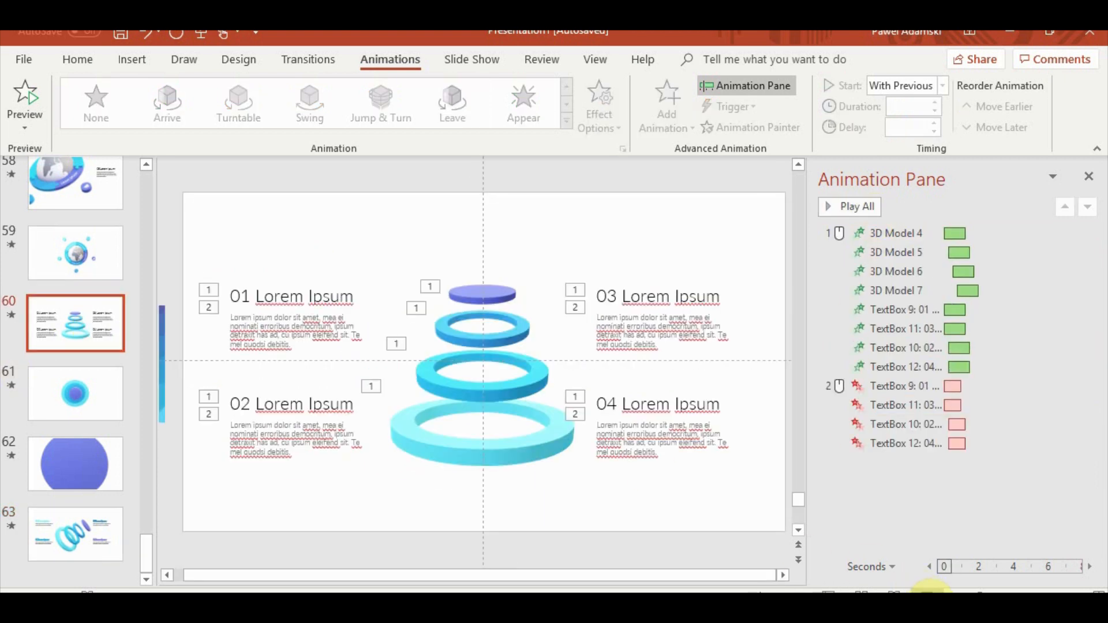
pyautogui.click(929, 590)
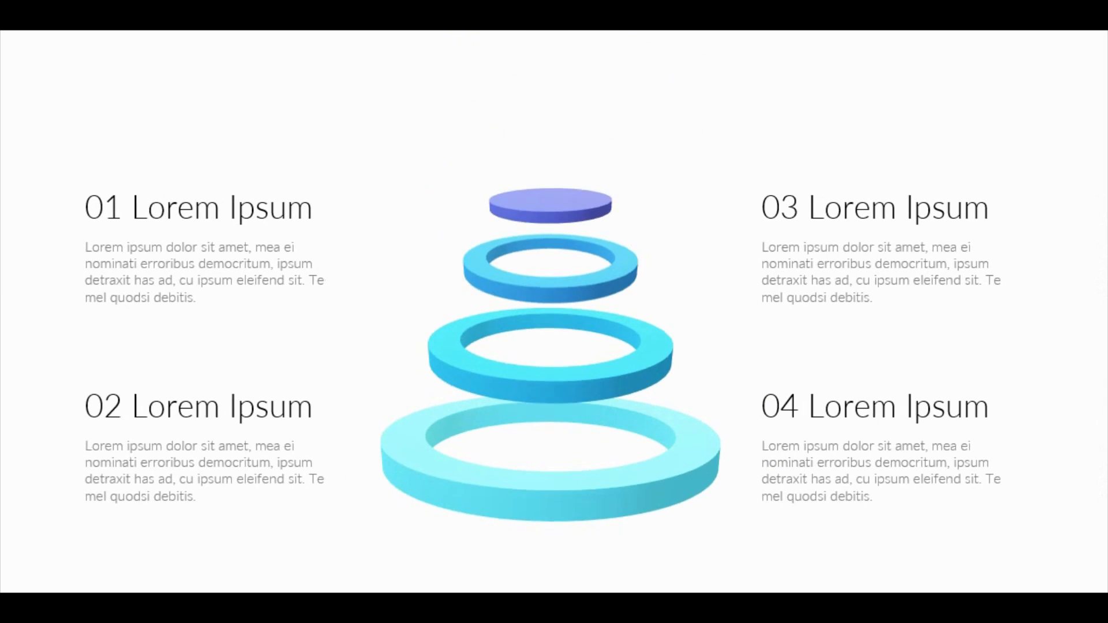